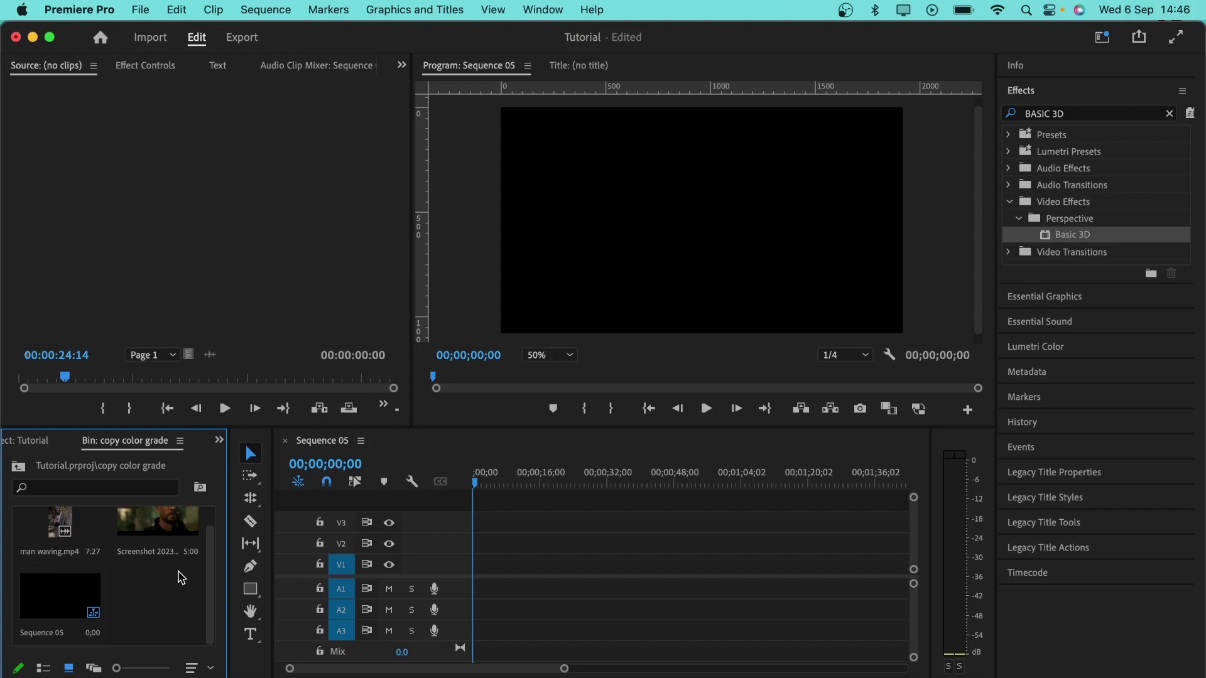
Step: Add the man waving clip and the screenshot to the empty sequence and jump to 10;00
{"action": "left_click_drag", "start_coordinate": [181, 578], "coordinate": [26, 521]}
{"action": "left_click_drag", "start_coordinate": [157, 533], "coordinate": [493, 568]}
{"action": "key", "text": "Return"}
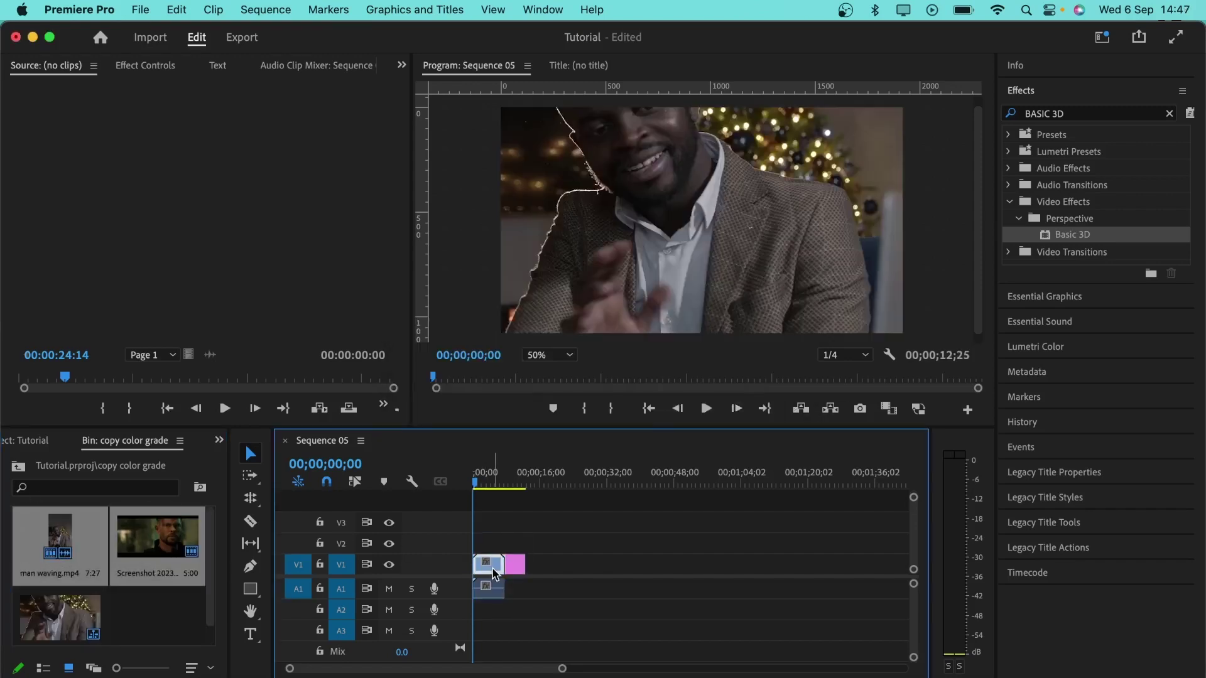
{"action": "left_click", "coordinate": [515, 482]}
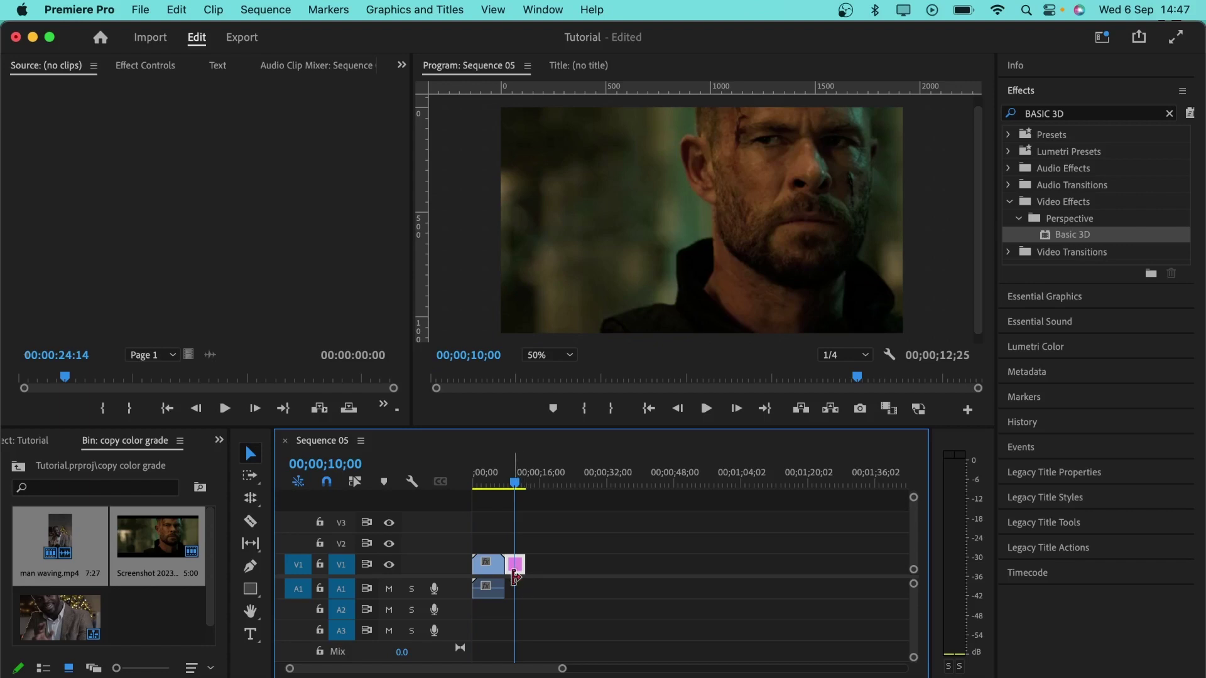
Step: Bring up the Lumetri Color panel at its Color Wheels & Match section
{"action": "left_click", "coordinate": [1020, 90]}
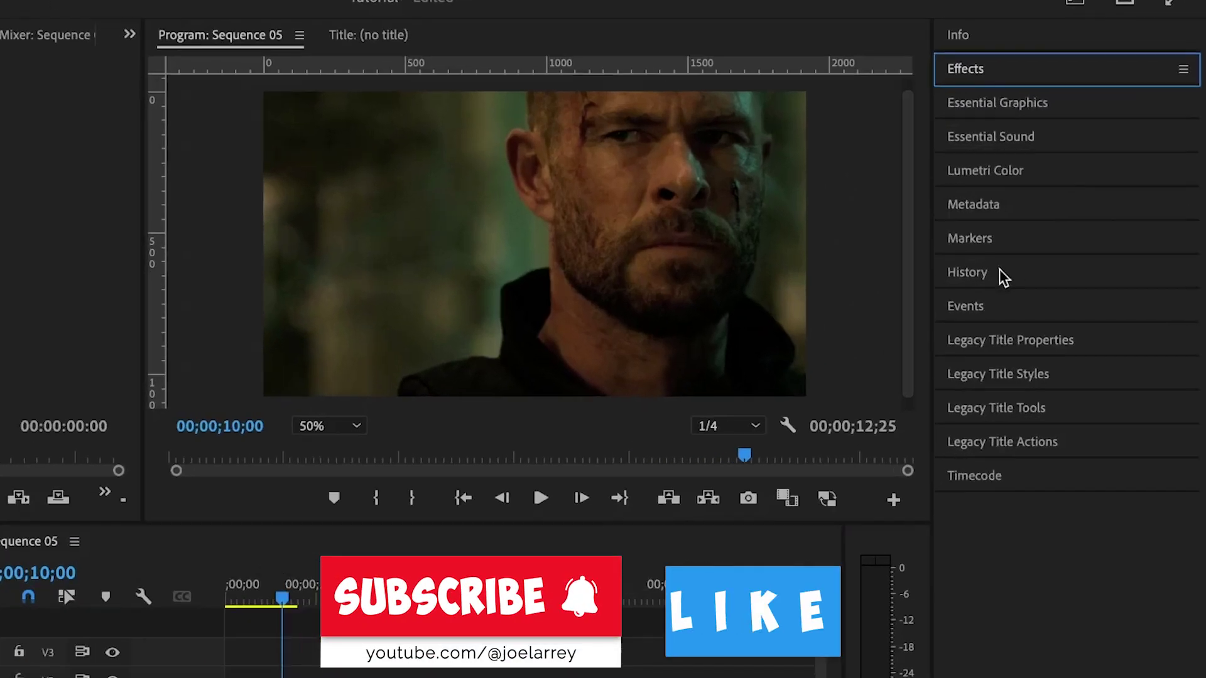
{"action": "left_click", "coordinate": [990, 173]}
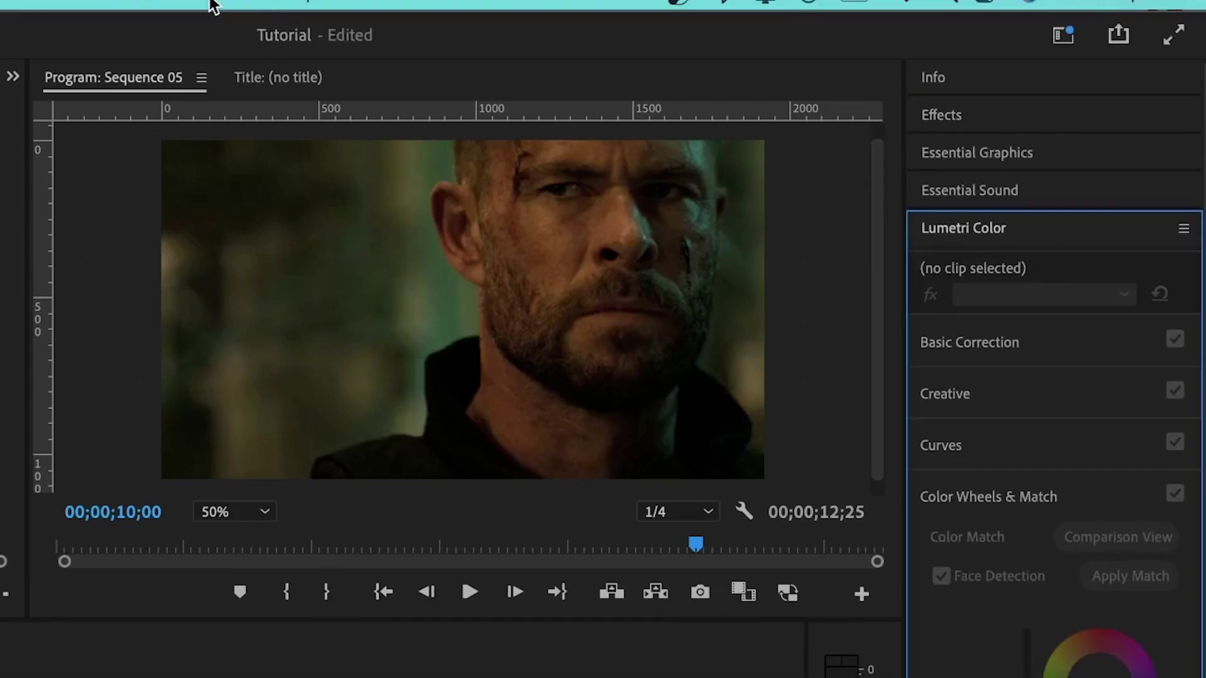
{"action": "left_click", "coordinate": [226, 7]}
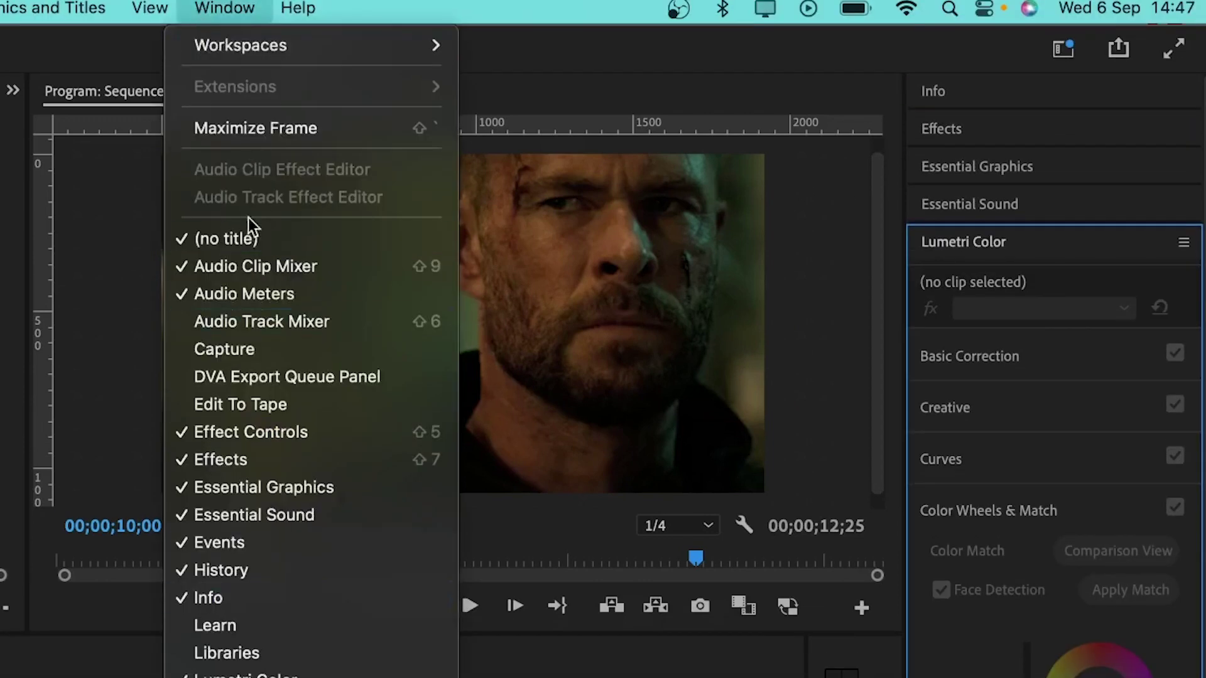
{"action": "key", "text": "Escape"}
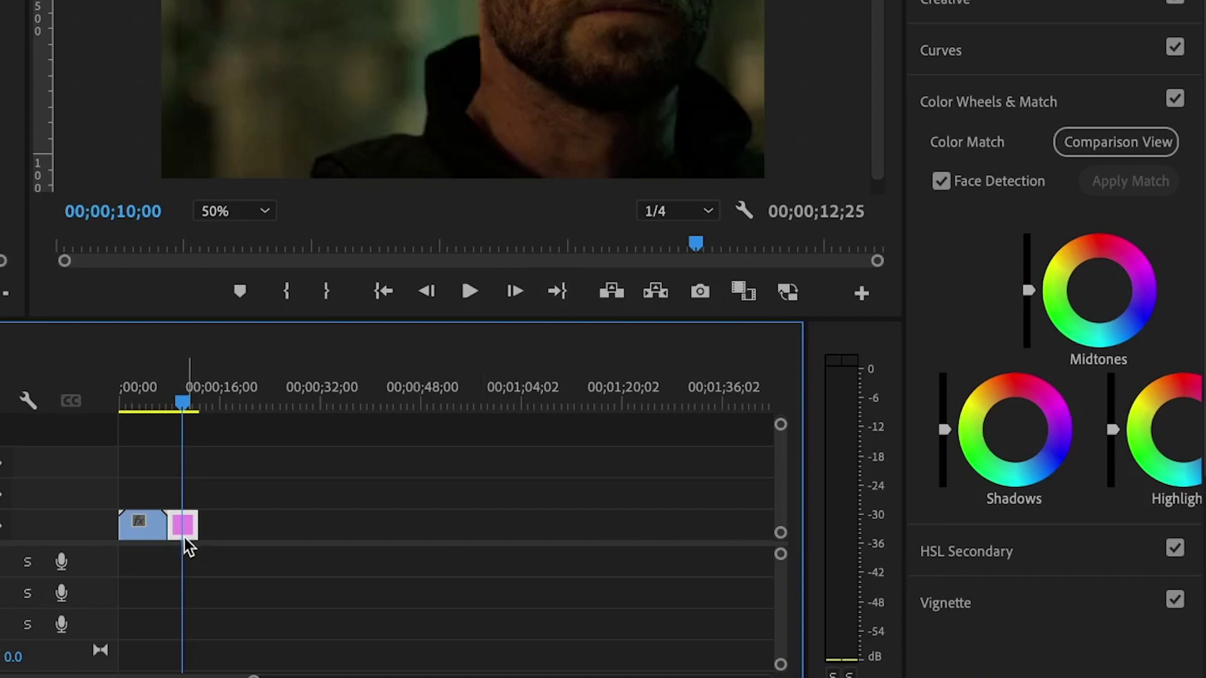
Step: In Comparison View, use a screenshot frame as reference and apply a colour match to the man waving clip
{"action": "left_click", "coordinate": [1120, 150]}
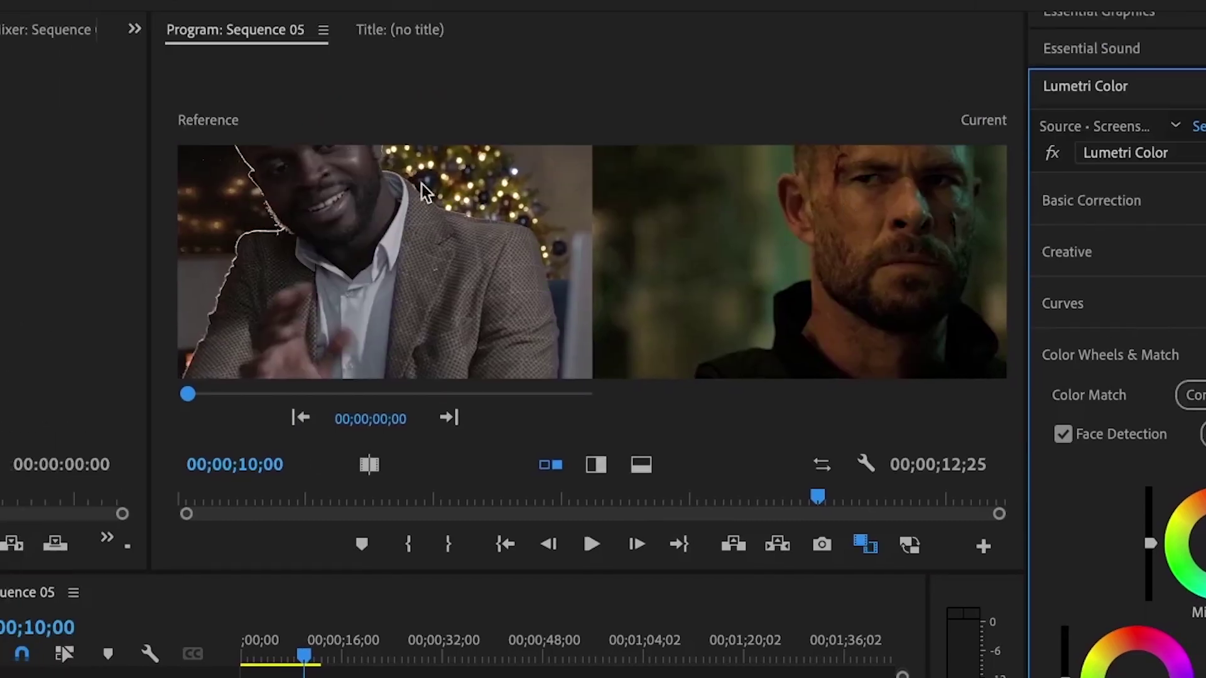
{"action": "key", "text": "equal"}
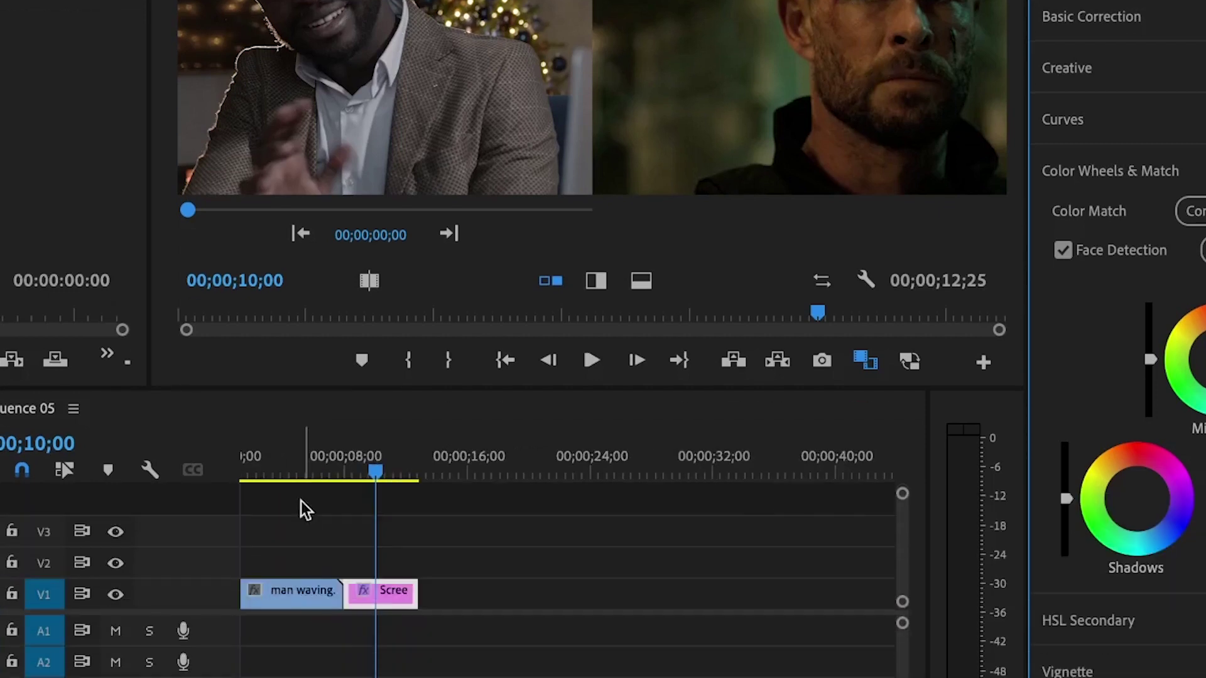
{"action": "left_click_drag", "start_coordinate": [302, 649], "coordinate": [300, 648]}
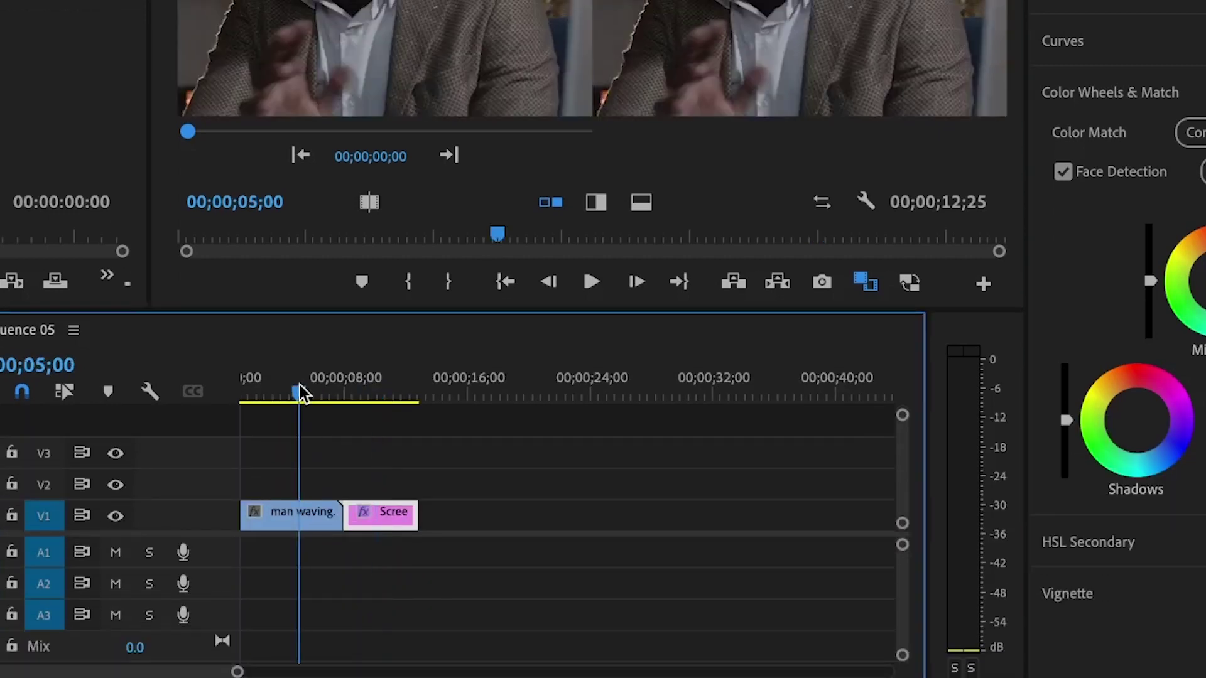
{"action": "left_click", "coordinate": [283, 521]}
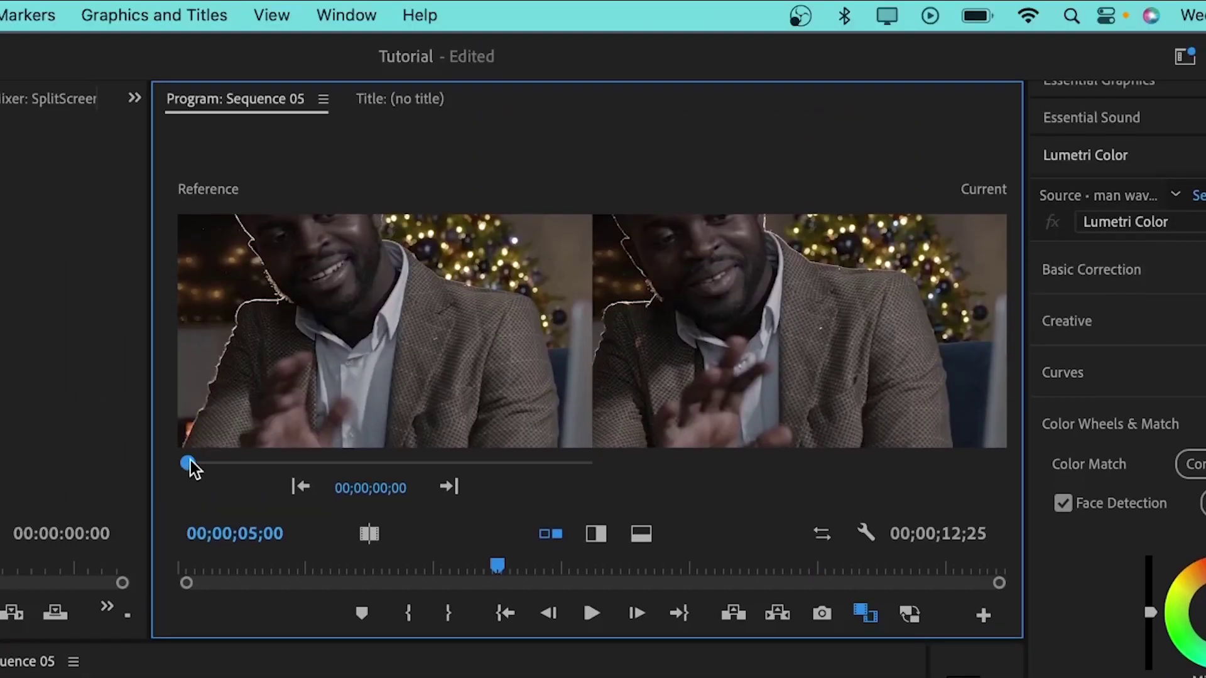
{"action": "left_click_drag", "start_coordinate": [188, 265], "coordinate": [506, 263]}
{"action": "left_click_drag", "start_coordinate": [507, 453], "coordinate": [516, 457]}
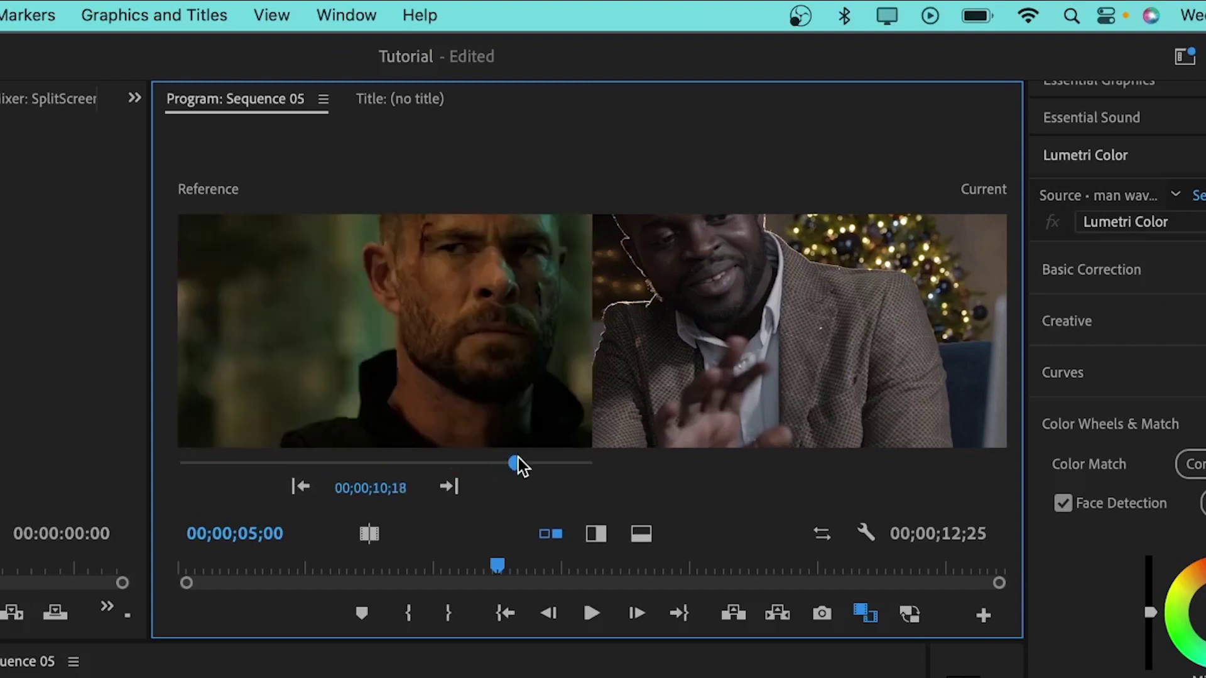
{"action": "left_click", "coordinate": [1132, 503]}
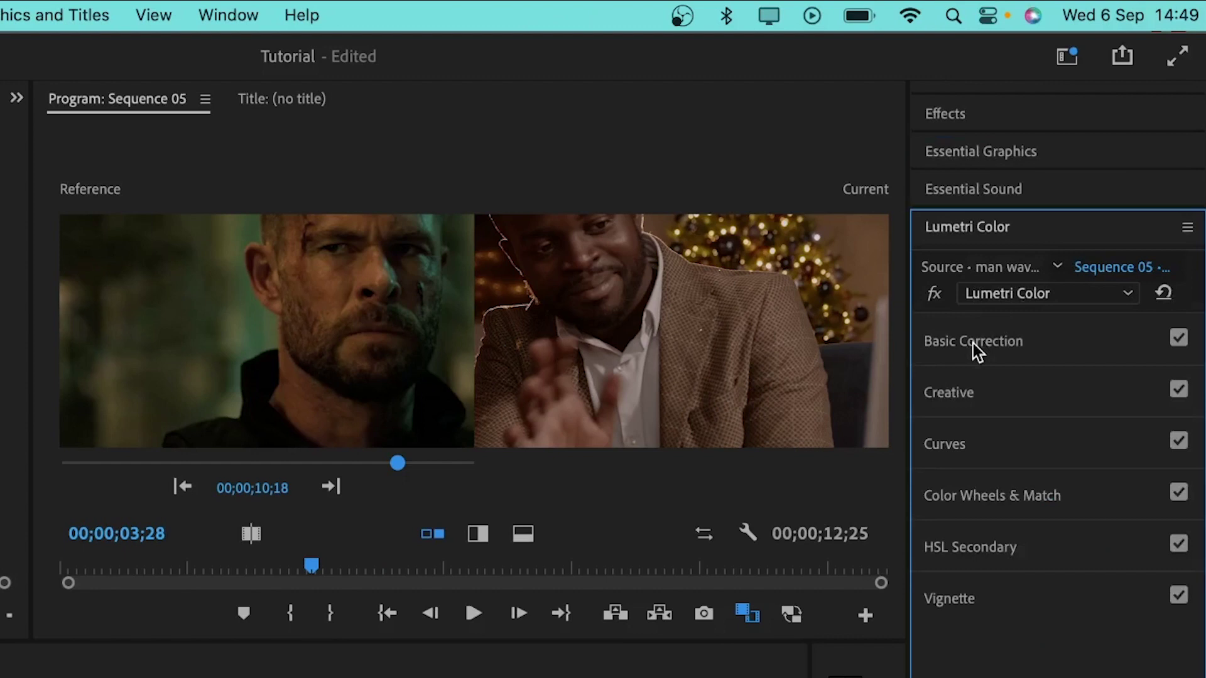
Step: In Basic Correction, set saturation 96.1, exposure 1.6 and contrast -24.7 on the man waving clip
{"action": "left_click", "coordinate": [975, 351]}
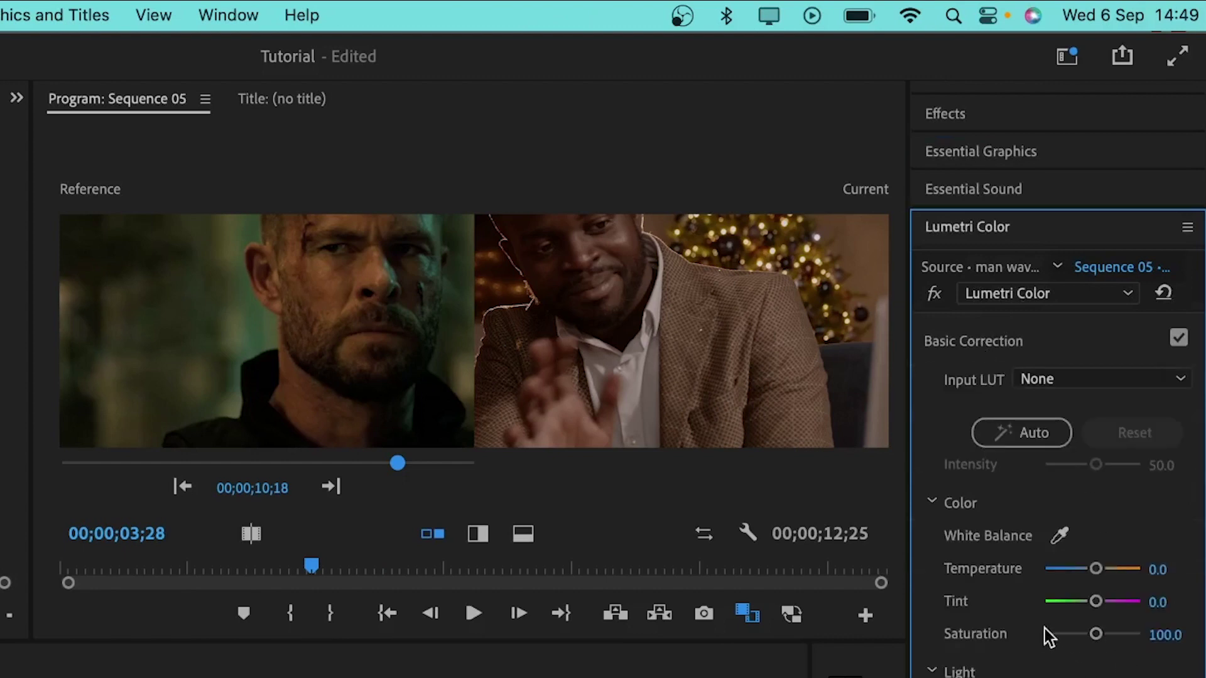
{"action": "left_click_drag", "start_coordinate": [1095, 634], "coordinate": [1063, 640]}
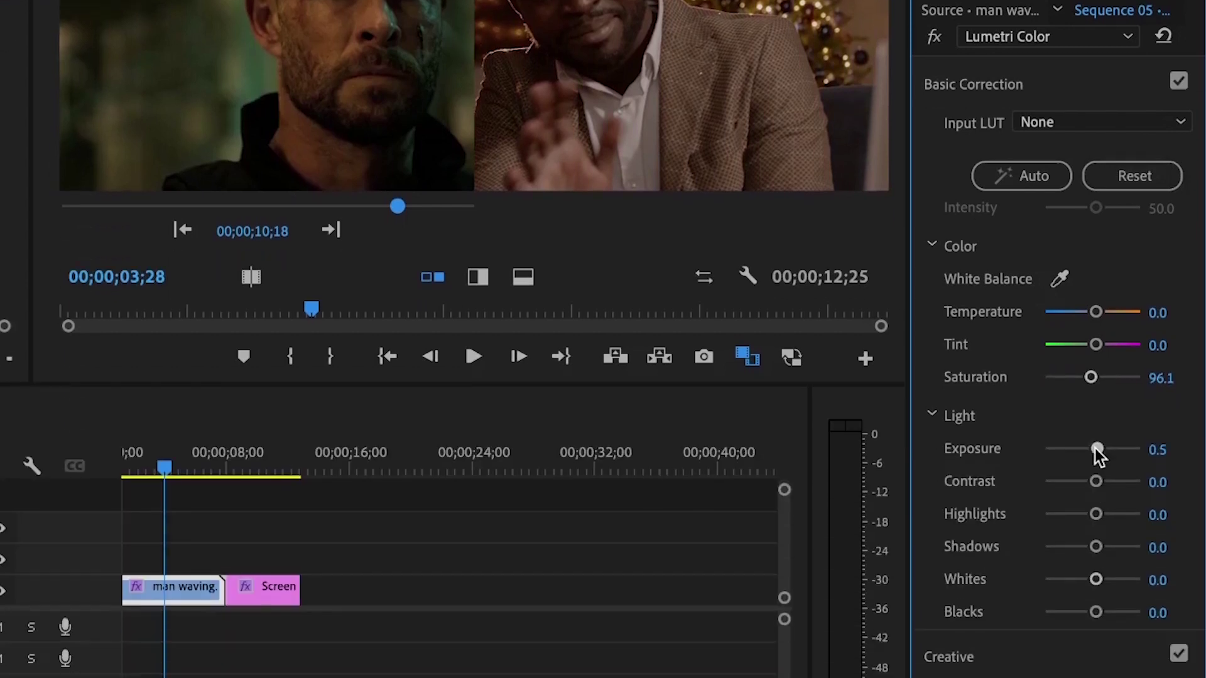
{"action": "left_click_drag", "start_coordinate": [1118, 389], "coordinate": [1080, 422]}
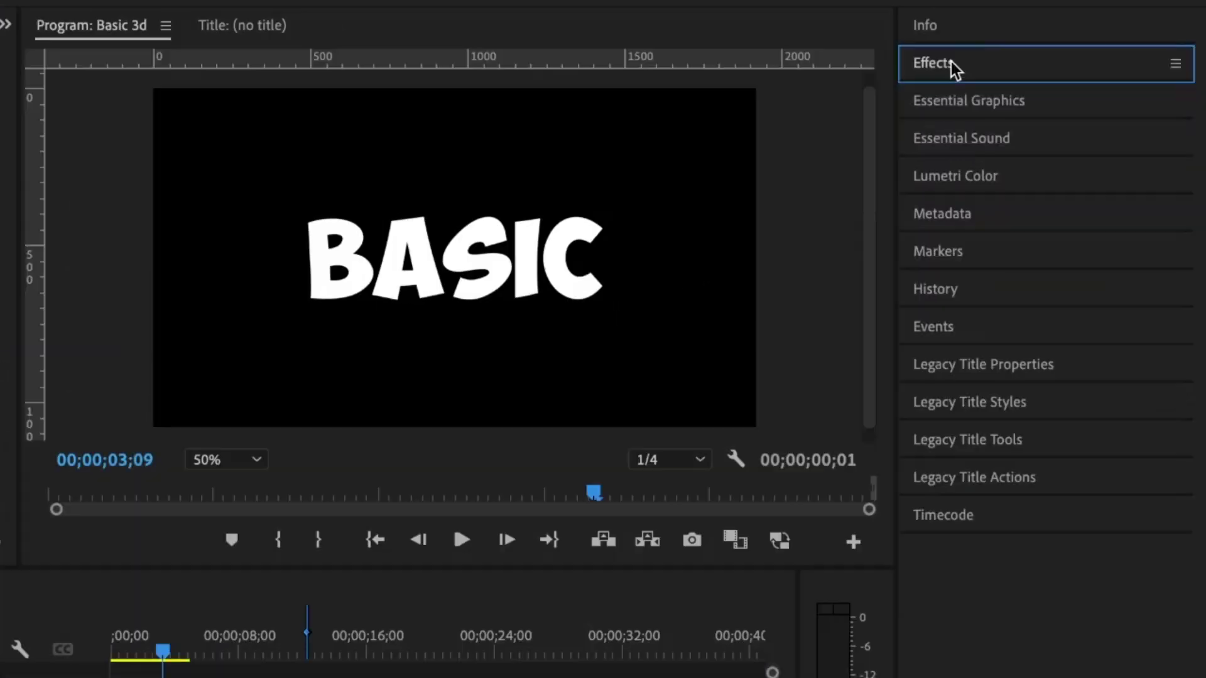
Step: Search the Effects panel for 'basic 3d' and apply Perspective > Basic 3D to the BASIC title
{"action": "left_click", "coordinate": [954, 72]}
{"action": "type", "text": "basi"}
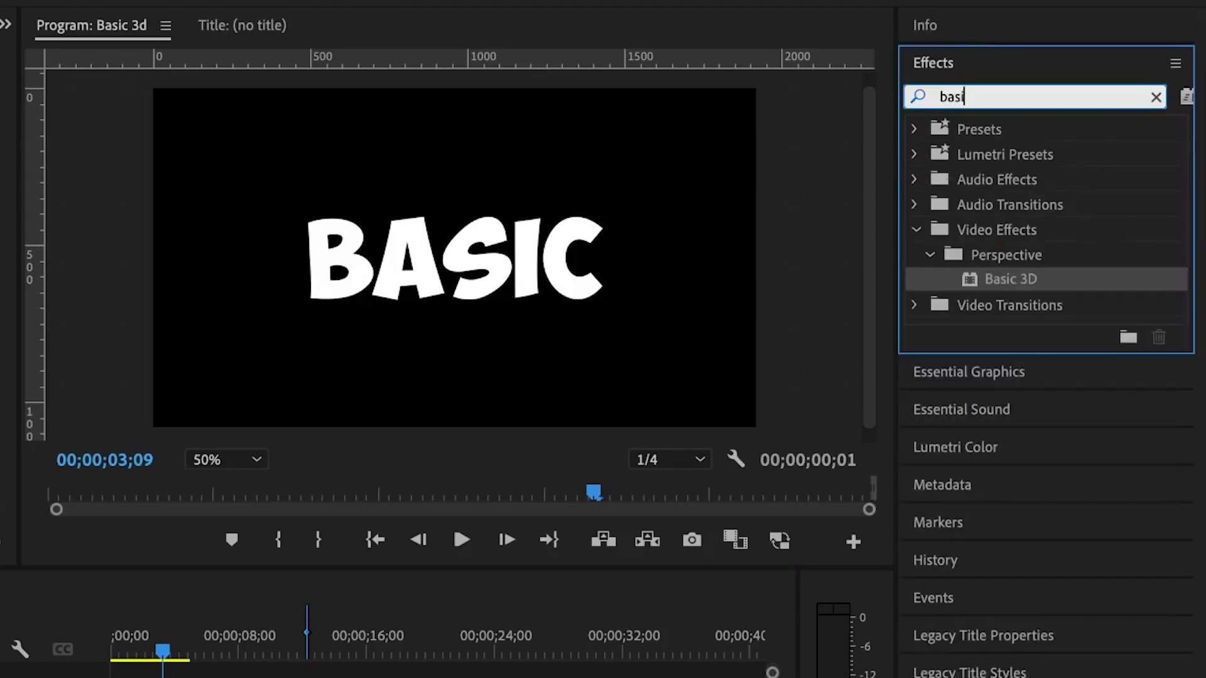
{"action": "type", "text": "c 3d"}
{"action": "left_click", "coordinate": [1002, 279]}
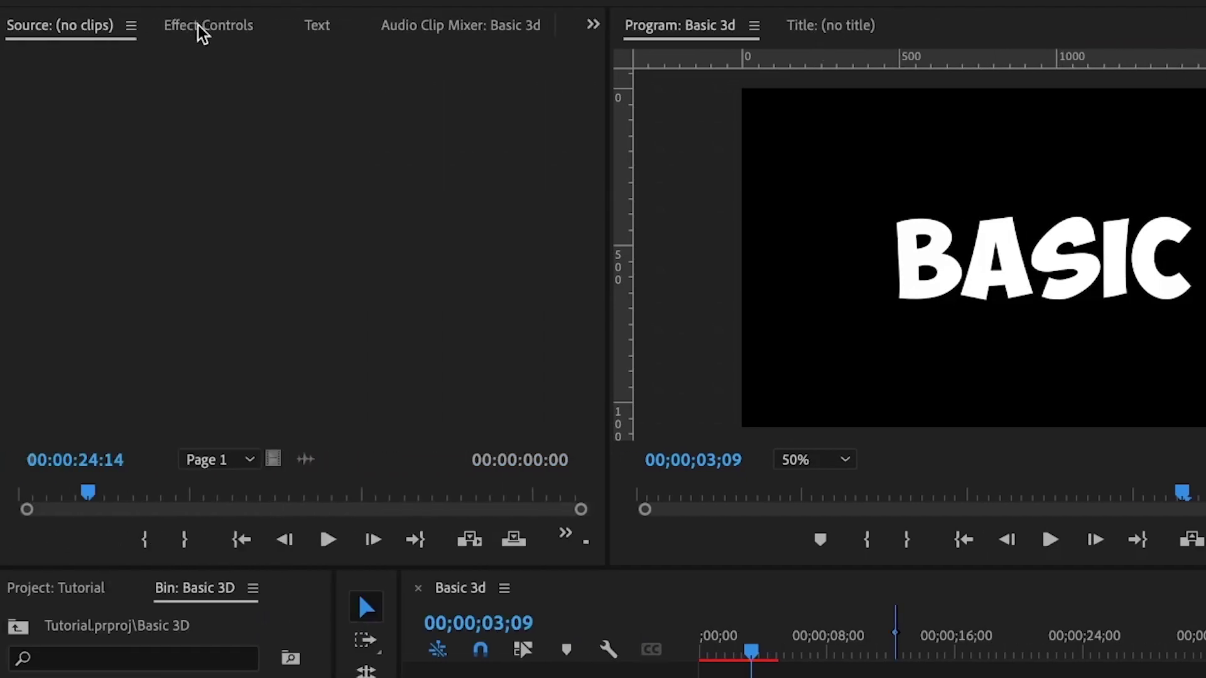
Step: Add Swivel keyframes at the sequence start and at frame 14 in Effect Controls
{"action": "left_click", "coordinate": [201, 28]}
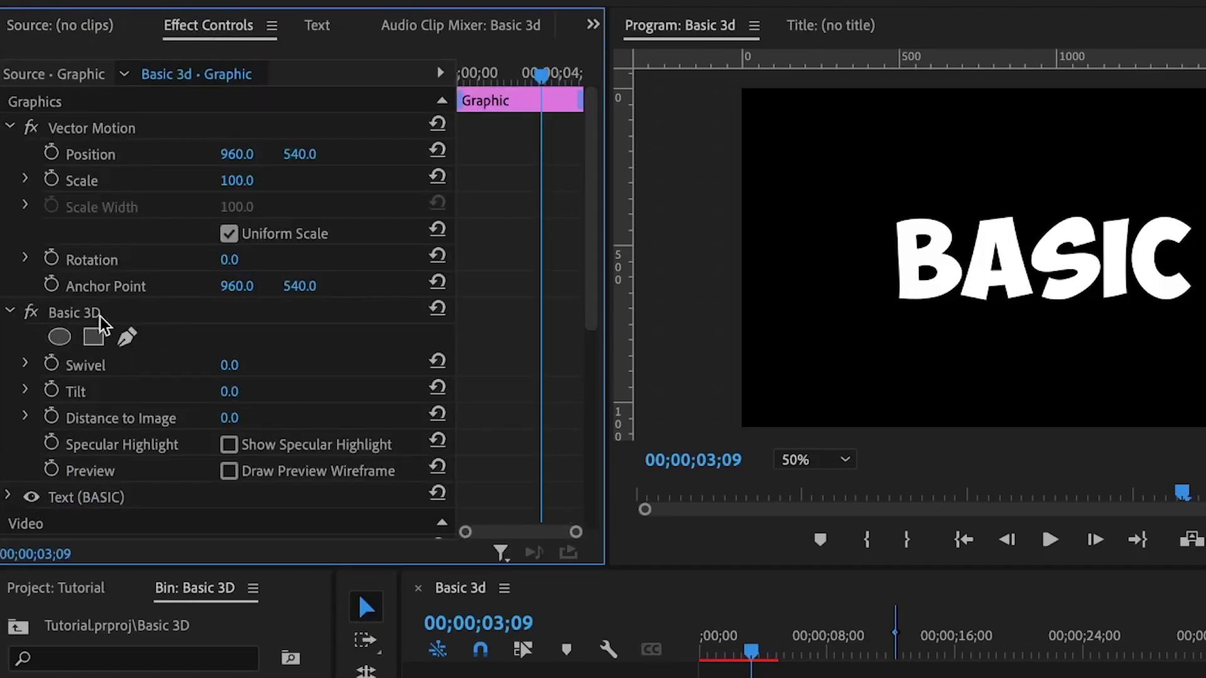
{"action": "key", "text": "Home"}
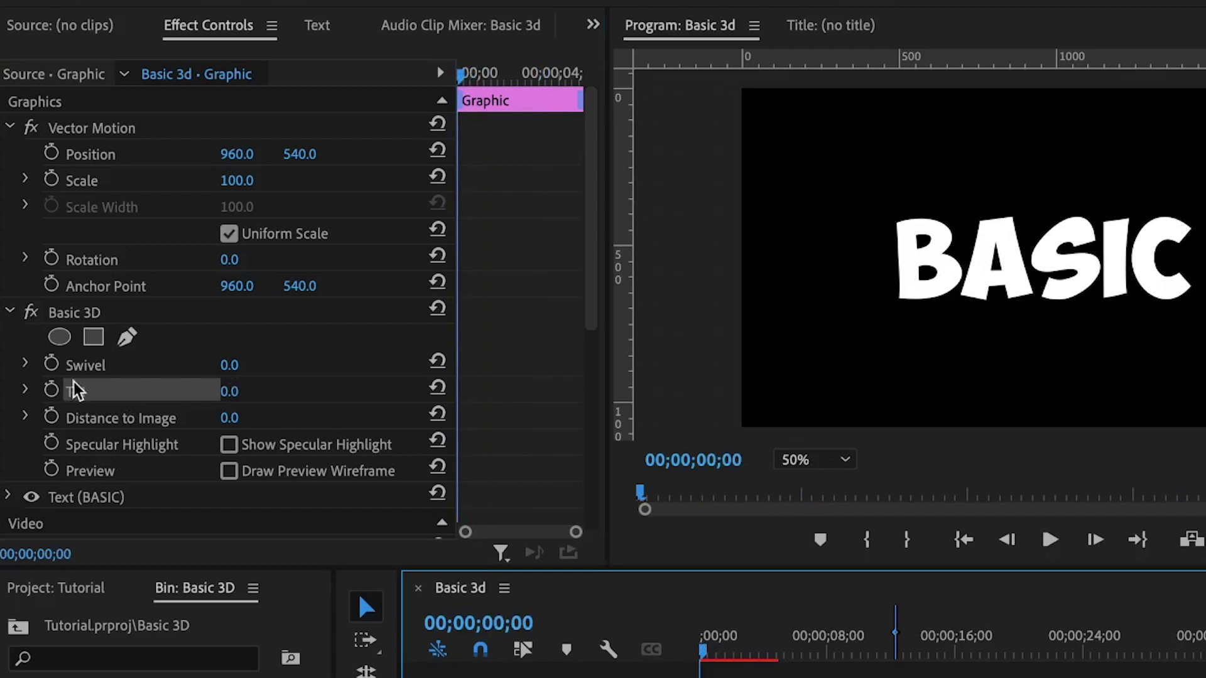
{"action": "left_click", "coordinate": [50, 363]}
{"action": "mouse_move", "coordinate": [702, 651]}
{"action": "left_mouse_down"}
{"action": "mouse_move", "coordinate": [722, 653]}
{"action": "mouse_move", "coordinate": [706, 650]}
{"action": "left_mouse_up"}
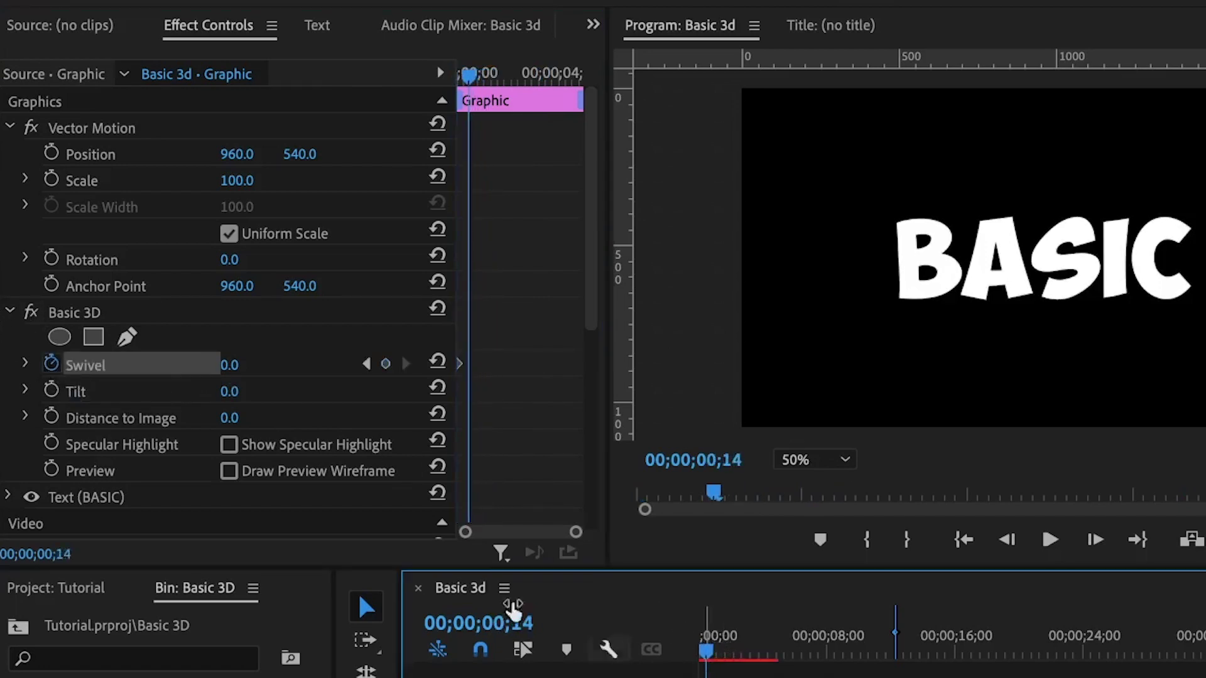
{"action": "left_click", "coordinate": [384, 364]}
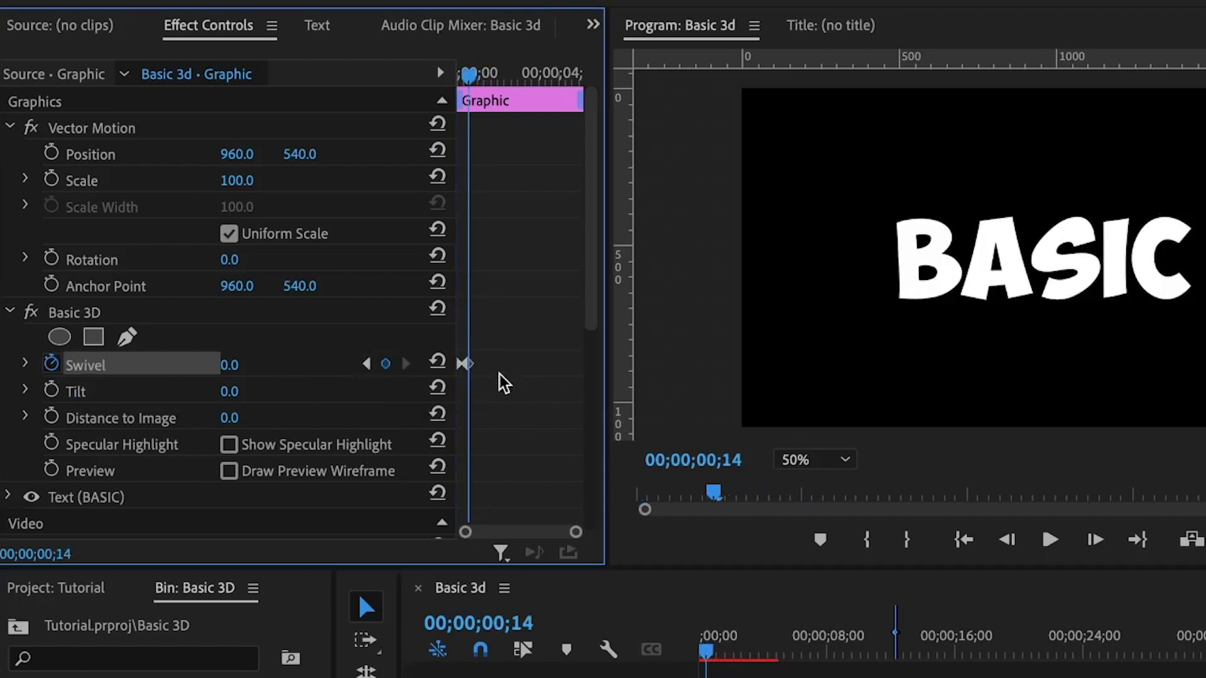
Step: Set the frame-14 Swivel value to 360° and play the animation from the start
{"action": "scroll", "coordinate": [502, 381], "scroll_direction": "up", "scroll_amount": 2}
{"action": "scroll", "coordinate": [503, 381], "scroll_direction": "down", "scroll_amount": 2}
{"action": "left_click", "coordinate": [227, 365]}
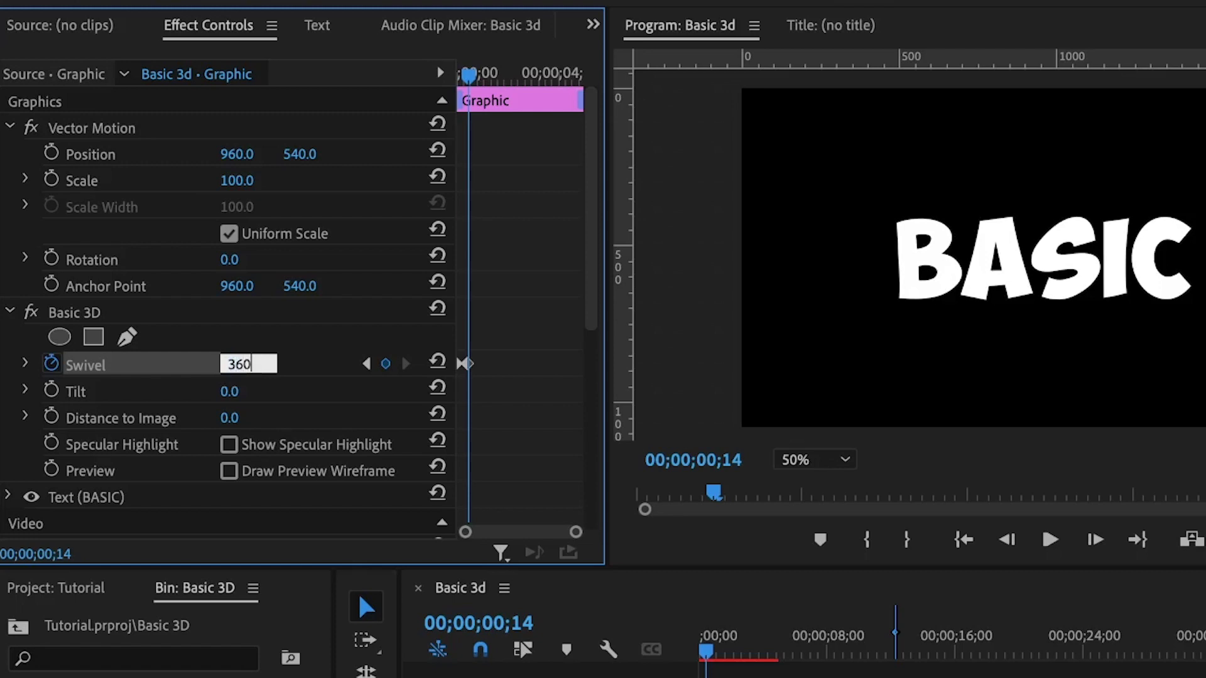
{"action": "key", "text": "Return"}
{"action": "left_click", "coordinate": [649, 663]}
{"action": "key", "text": "Home"}
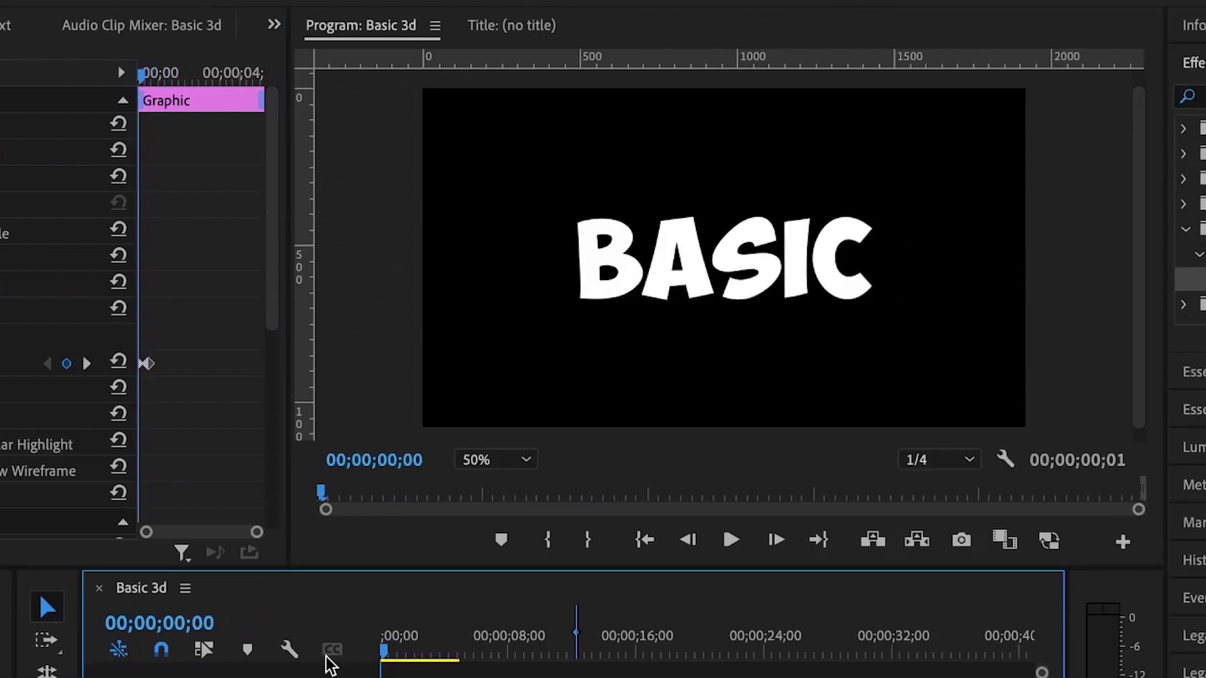
{"action": "key", "text": "space"}
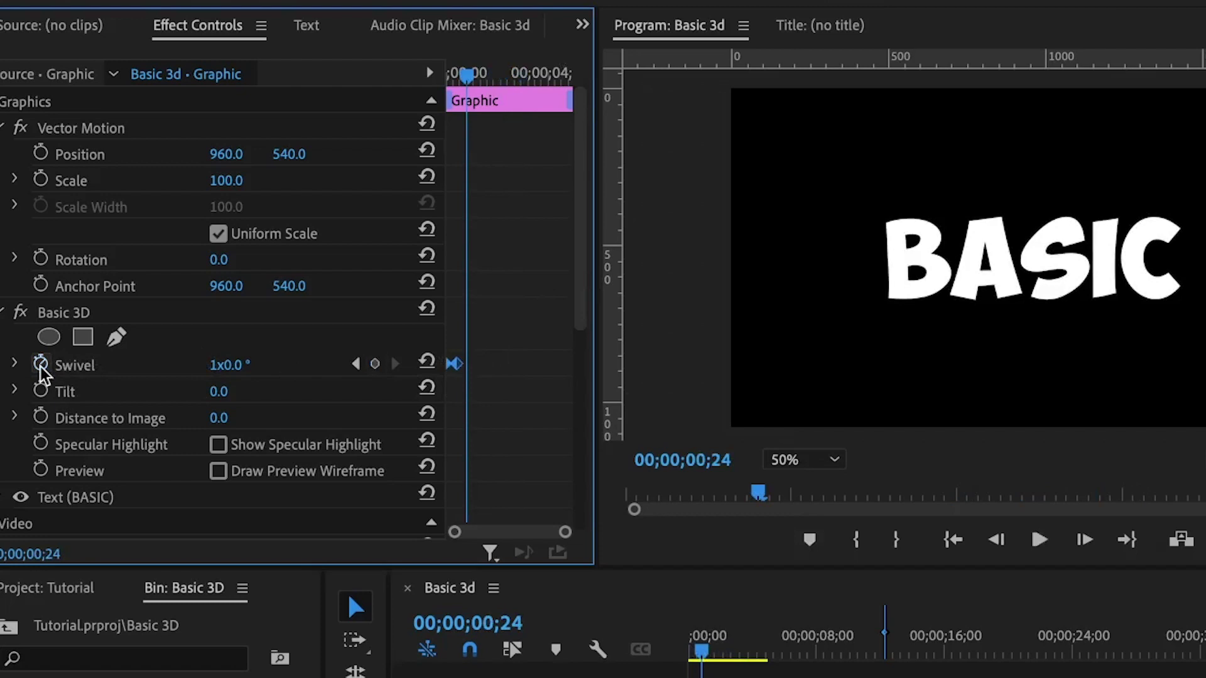
Step: Turn off the Swivel animation, deleting its keyframes, and return to the sequence start
{"action": "left_click", "coordinate": [41, 363]}
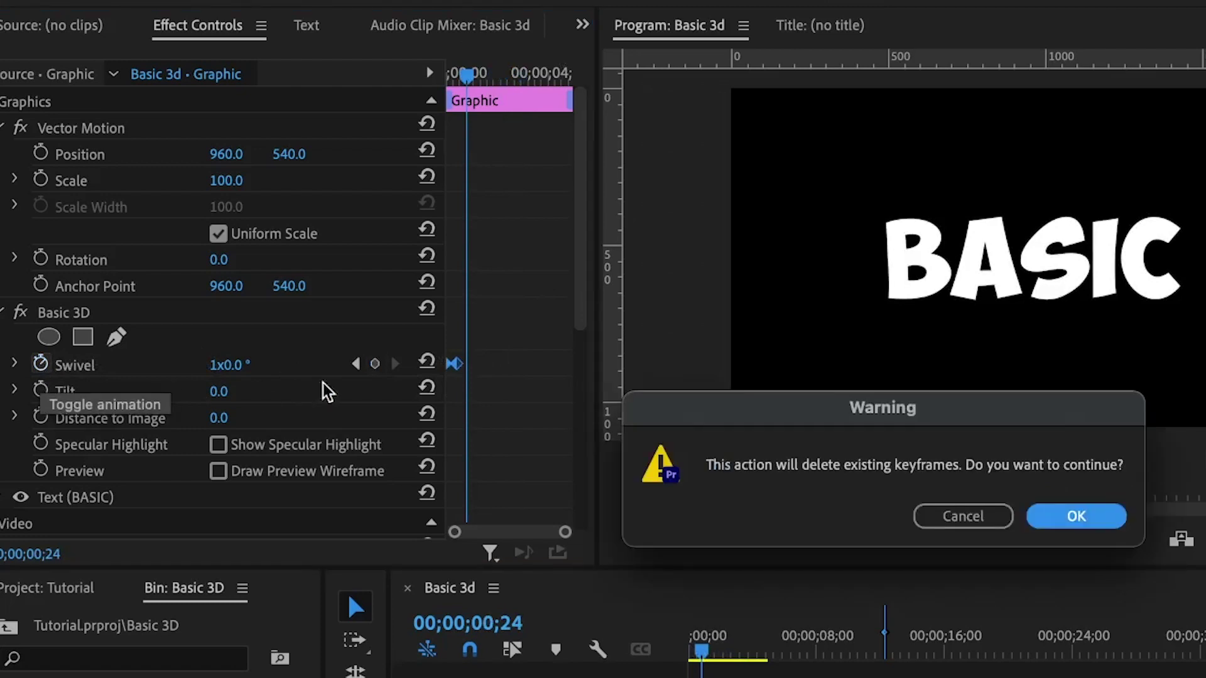
{"action": "left_click", "coordinate": [1039, 517]}
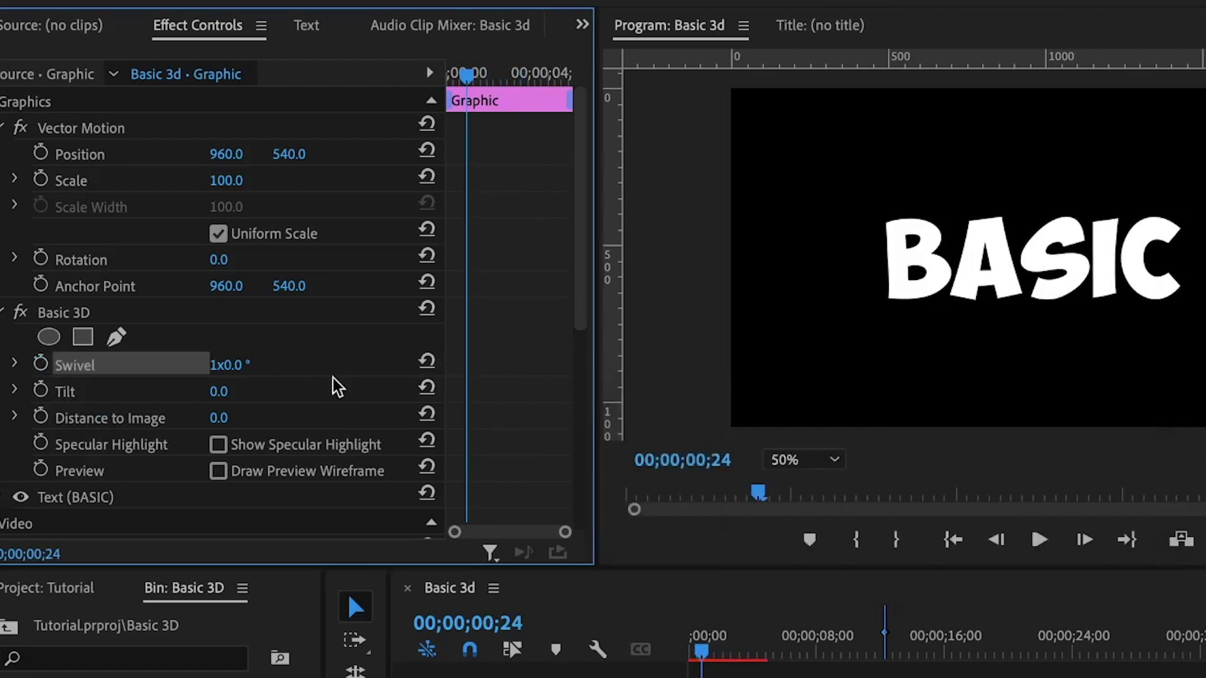
{"action": "key", "text": "Home"}
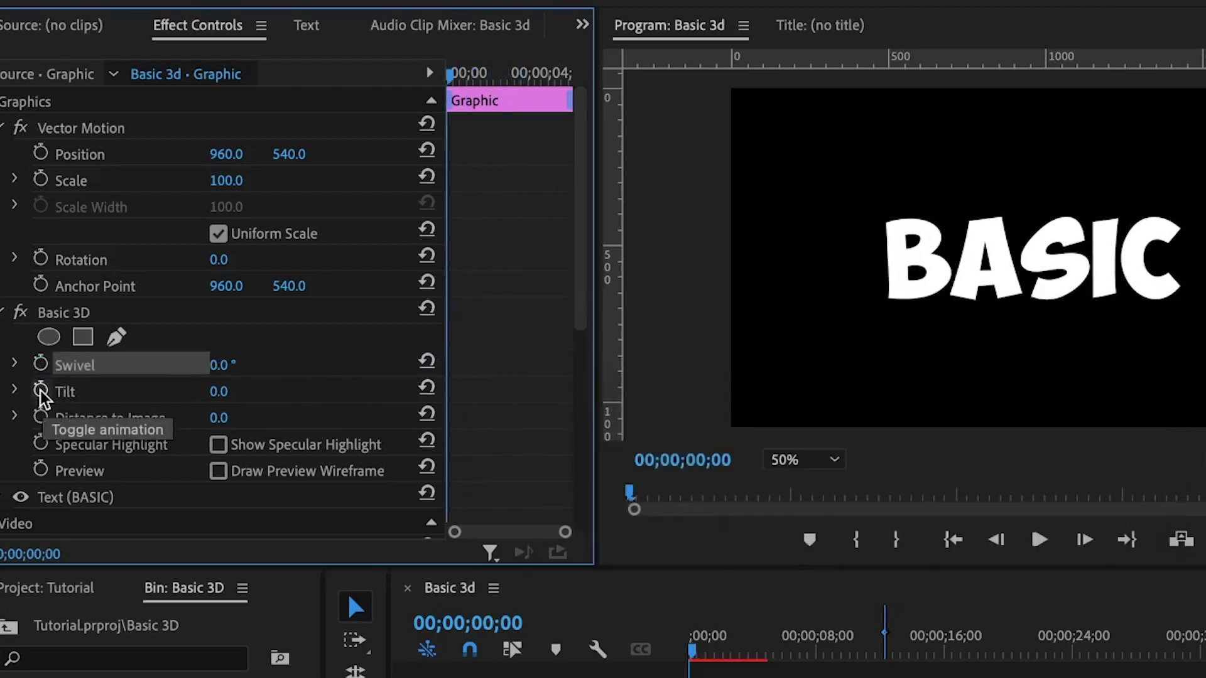
Step: Keyframe Tilt from the start to 360° at 00;00;00;18 and play it back
{"action": "left_click", "coordinate": [41, 391]}
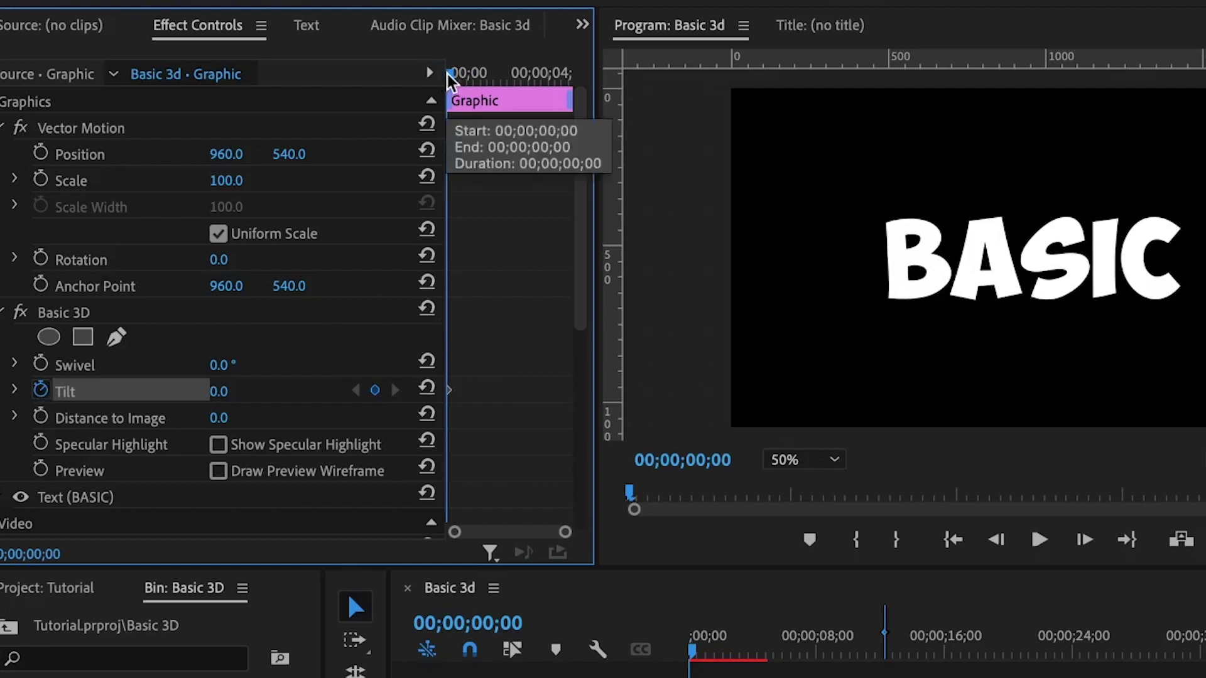
{"action": "left_click_drag", "start_coordinate": [451, 81], "coordinate": [461, 77]}
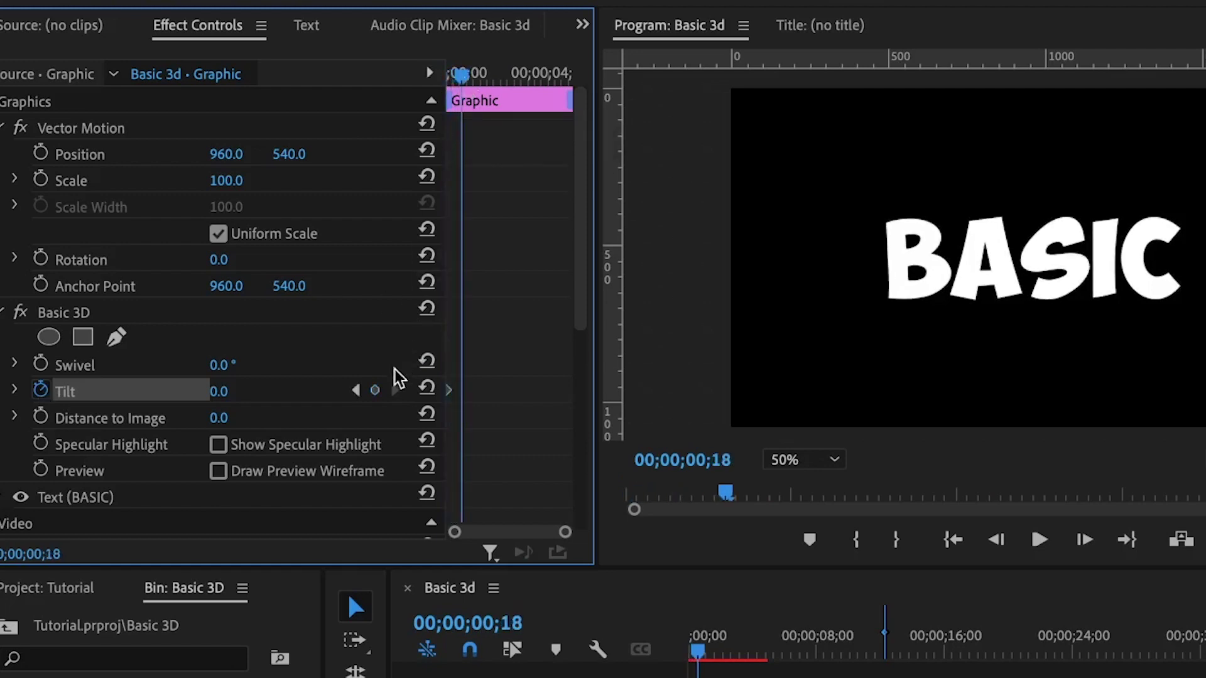
{"action": "left_click", "coordinate": [376, 390]}
{"action": "left_click", "coordinate": [220, 390]}
{"action": "type", "text": "3"}
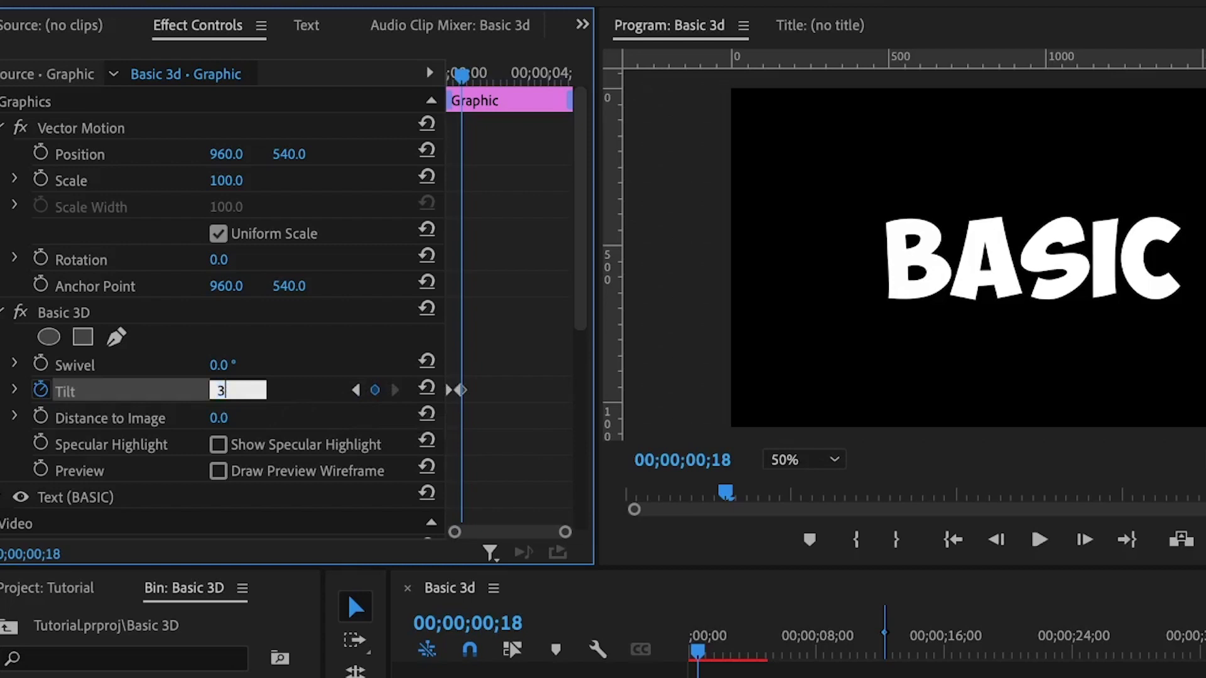
{"action": "type", "text": "60"}
{"action": "key", "text": "Return"}
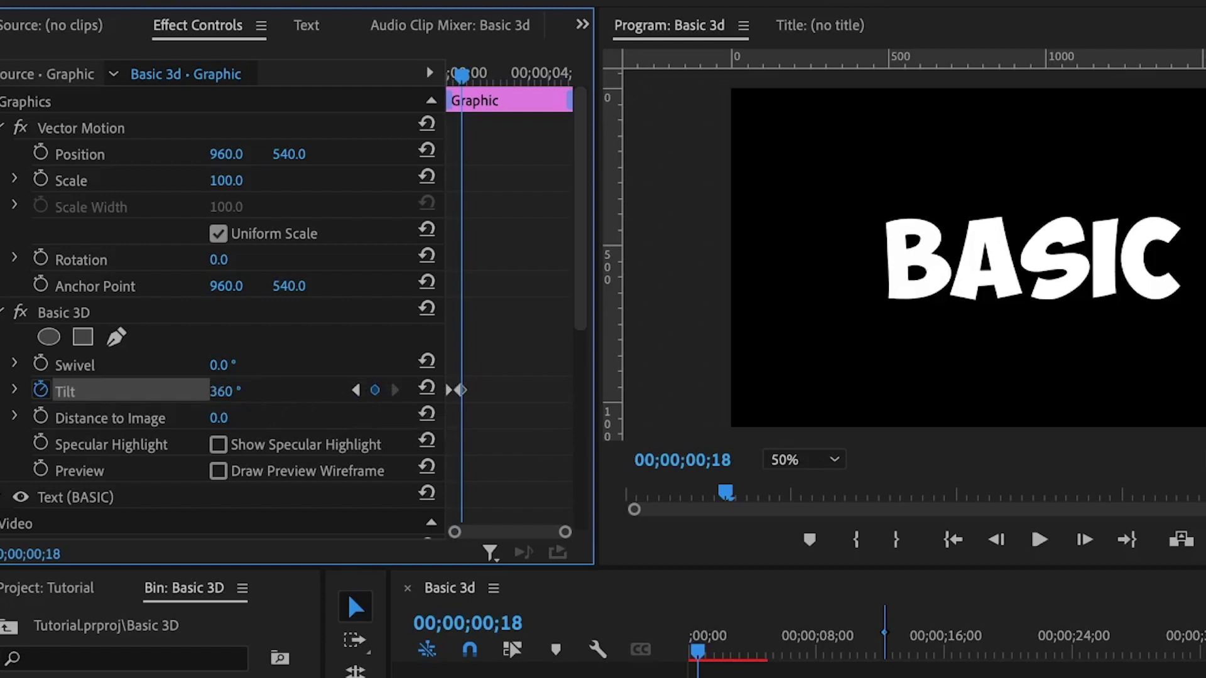
{"action": "left_click", "coordinate": [700, 653]}
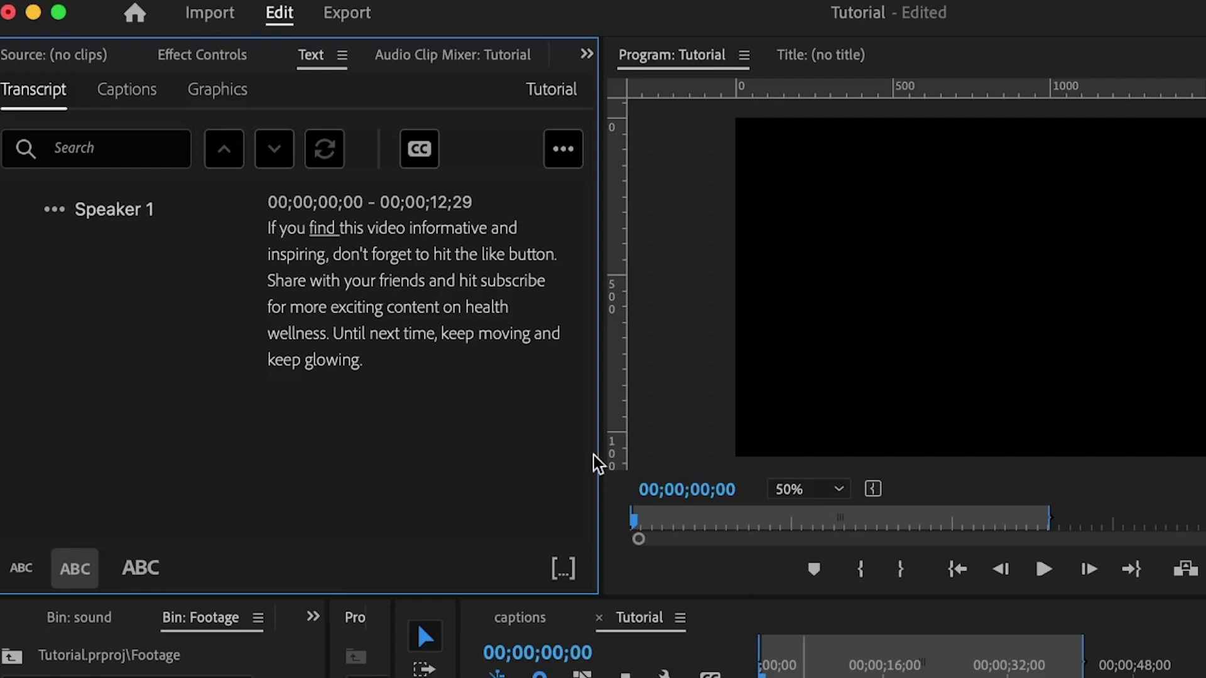
Step: Jump to the word 'friends' in the Tutorial transcript, then leave transcript editing
{"action": "double_click", "coordinate": [416, 293]}
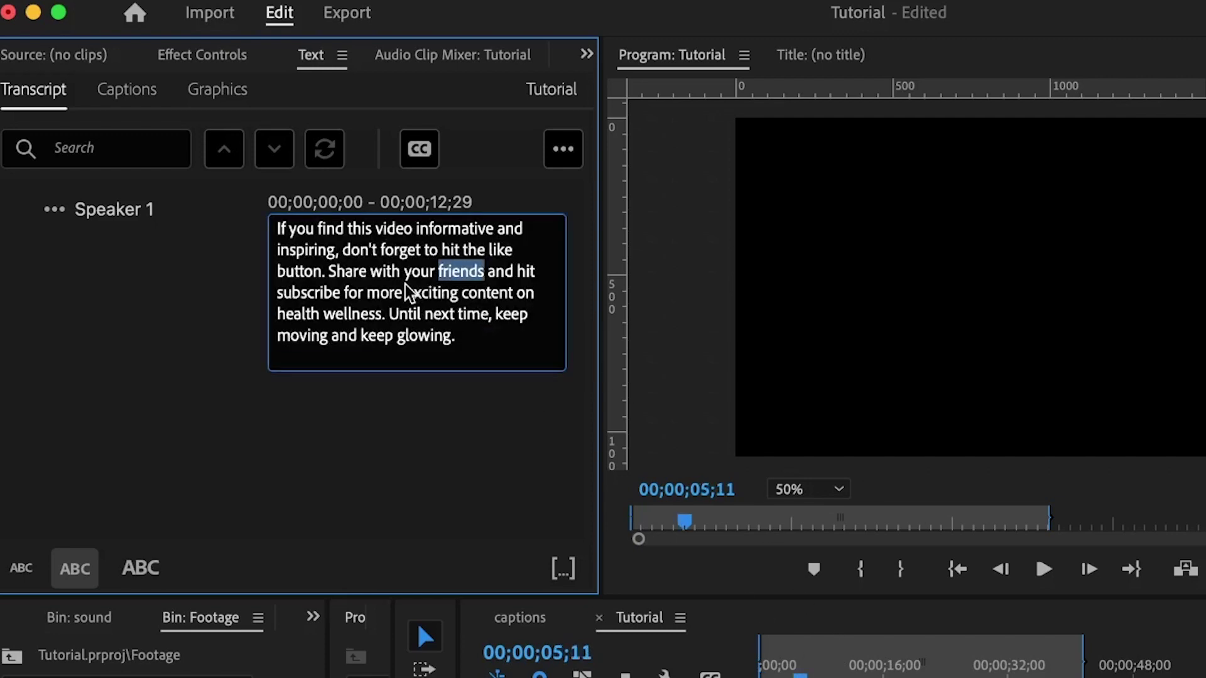
{"action": "left_click", "coordinate": [472, 471]}
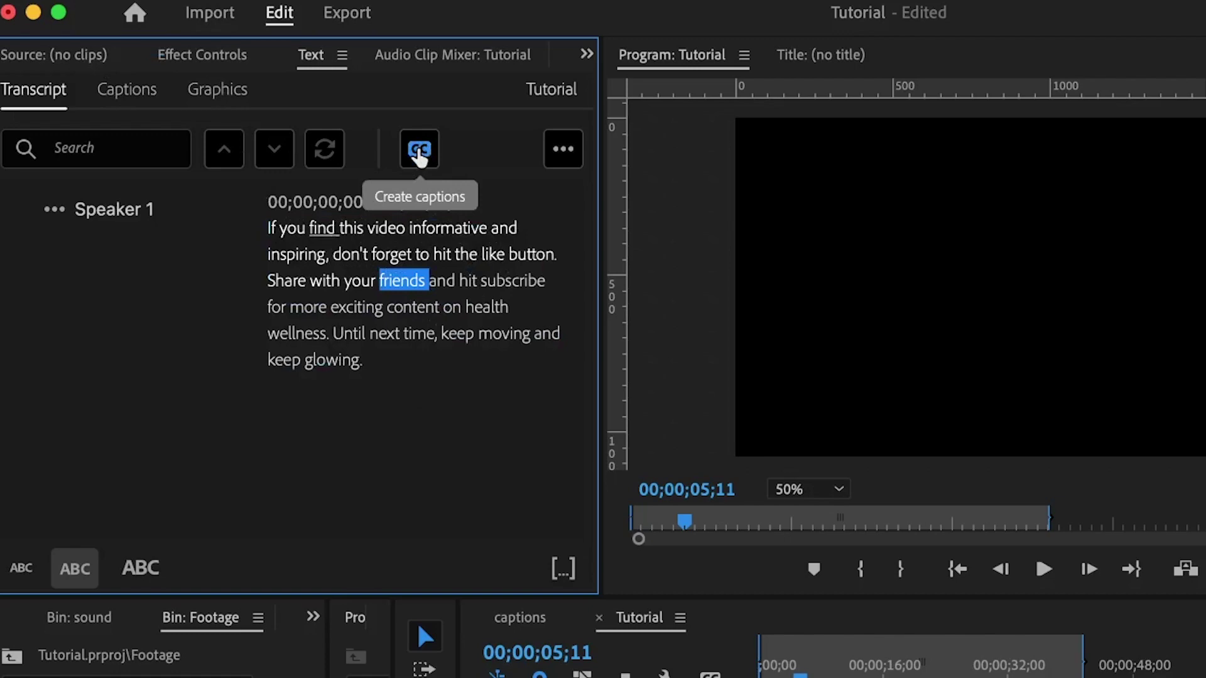
Step: Set caption creation to 8-character maximum length, 1.2-second minimum duration and single lines
{"action": "left_click", "coordinate": [419, 154]}
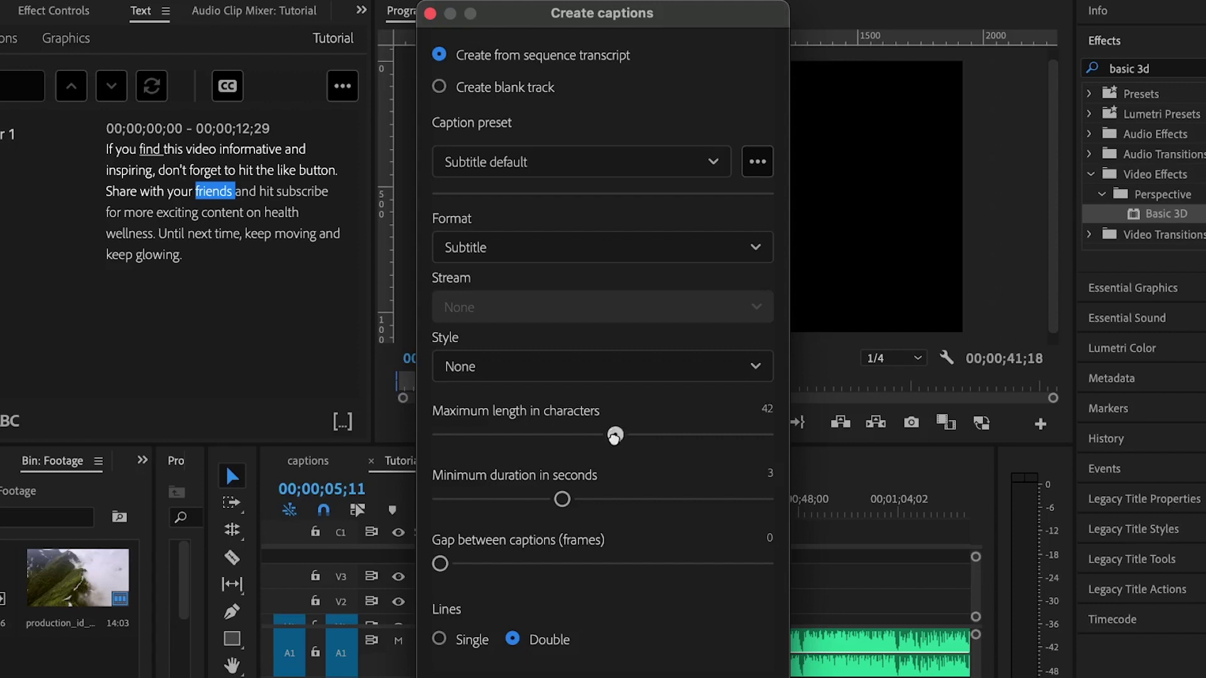
{"action": "left_click_drag", "start_coordinate": [614, 436], "coordinate": [442, 438]}
{"action": "left_click_drag", "start_coordinate": [561, 497], "coordinate": [440, 498]}
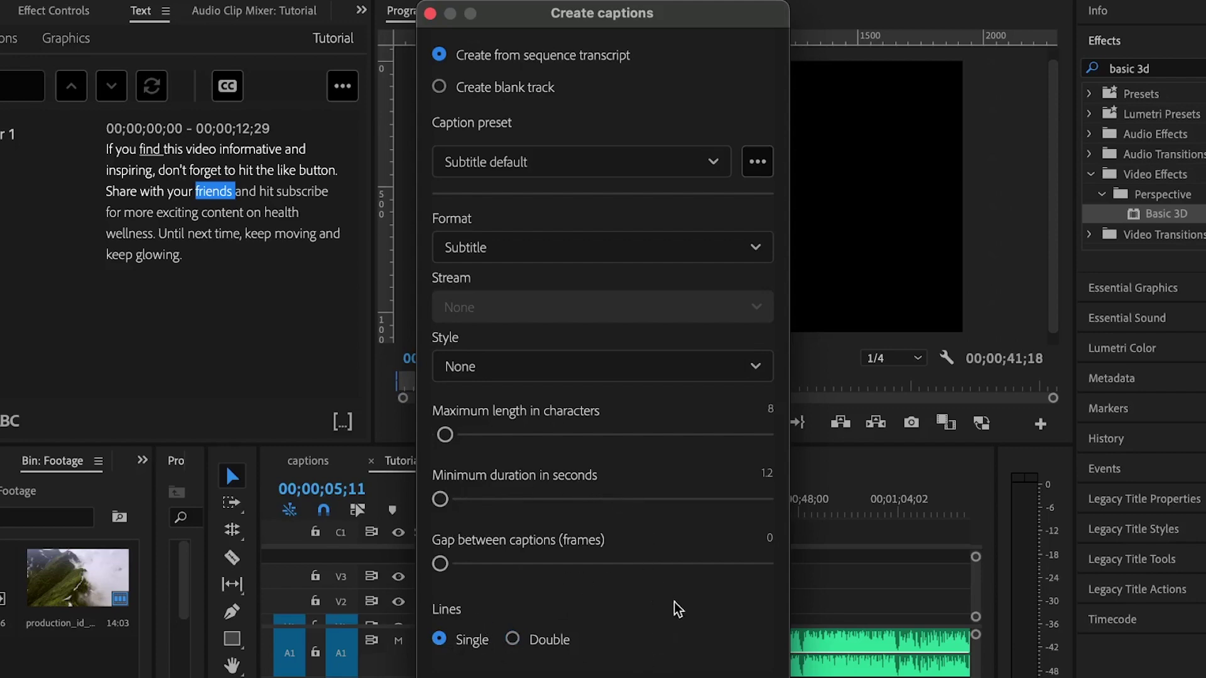
Step: Create the captions and select all the caption clips on the zoomed-out timeline
{"action": "left_click", "coordinate": [707, 677]}
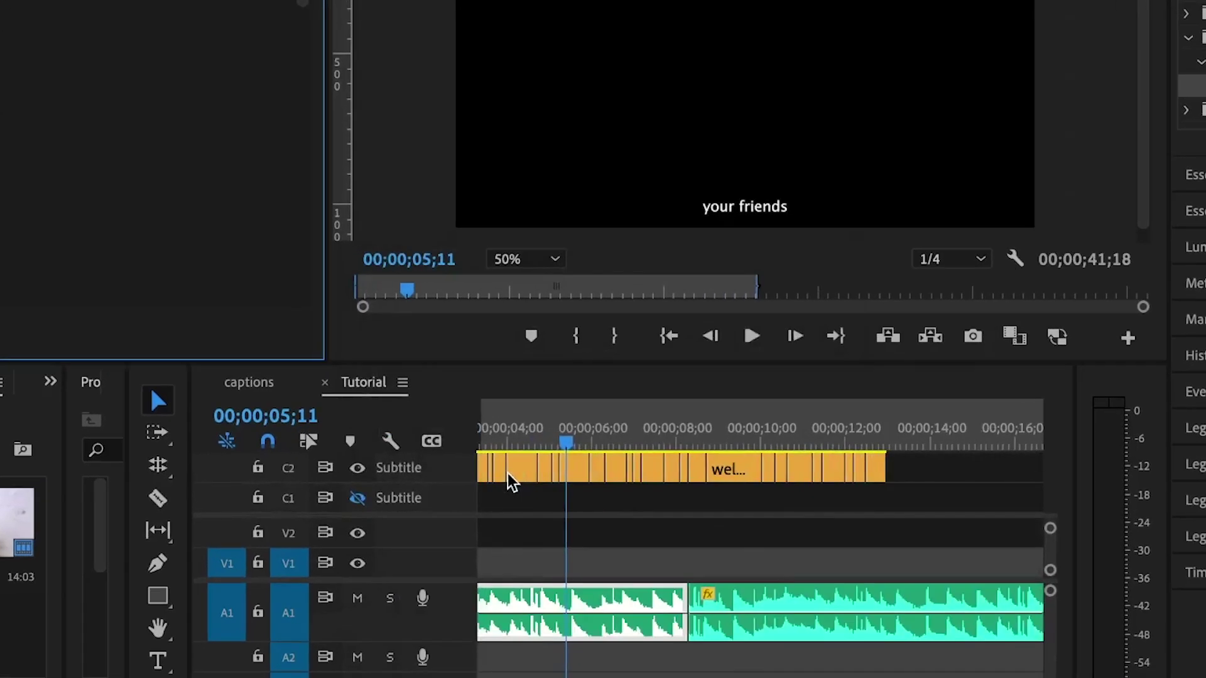
{"action": "key", "text": "minus"}
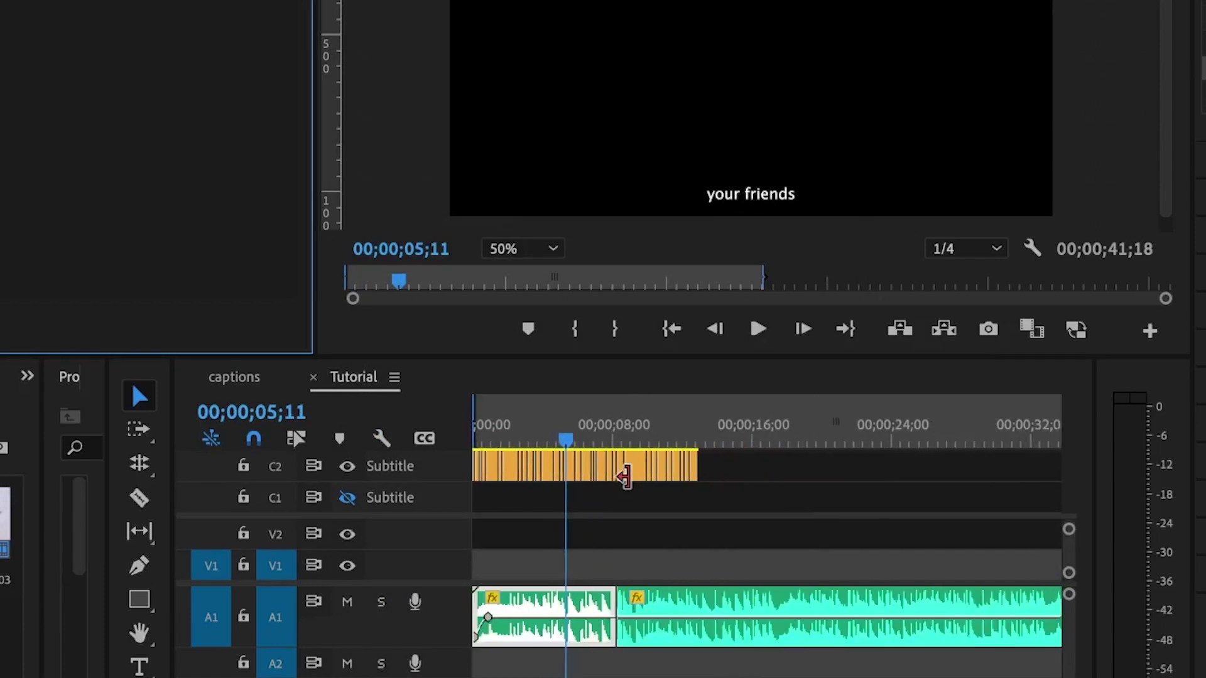
{"action": "mouse_move", "coordinate": [753, 469]}
{"action": "left_mouse_down"}
{"action": "mouse_move", "coordinate": [552, 498]}
{"action": "mouse_move", "coordinate": [444, 497]}
{"action": "mouse_move", "coordinate": [498, 495]}
{"action": "left_mouse_up"}
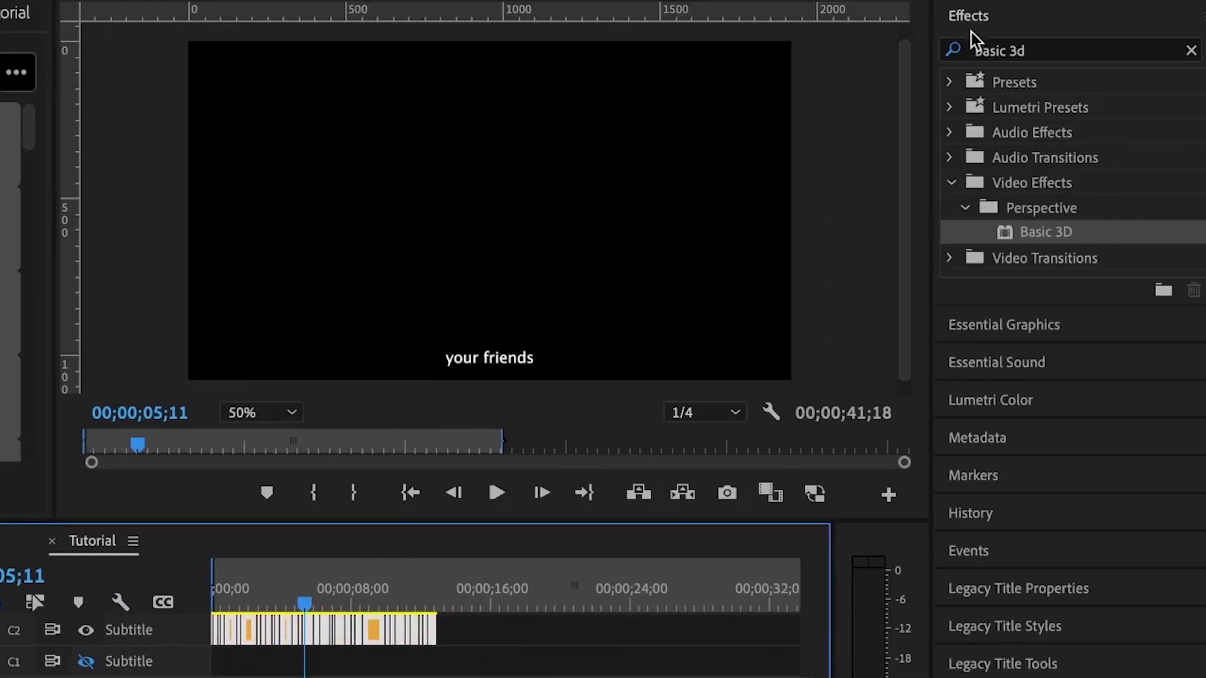
Step: Show the Essential Graphics text styling properties for the captions, keeping the All Panels workspace
{"action": "left_click", "coordinate": [975, 19]}
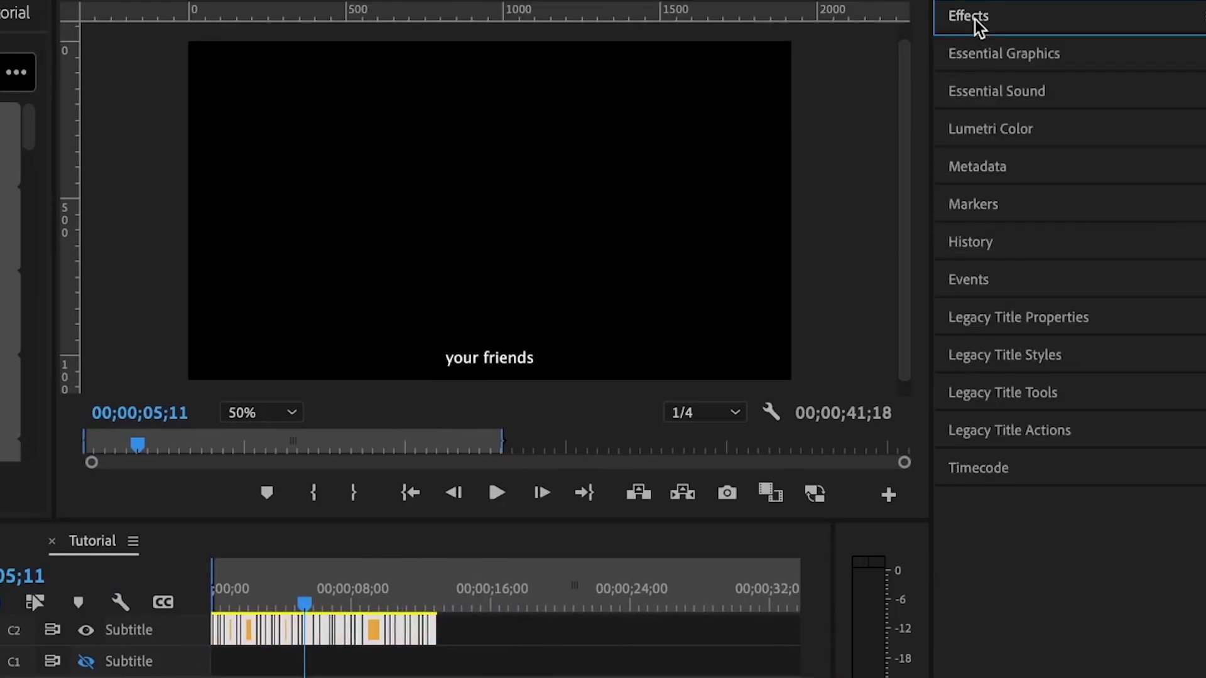
{"action": "left_click", "coordinate": [1026, 58]}
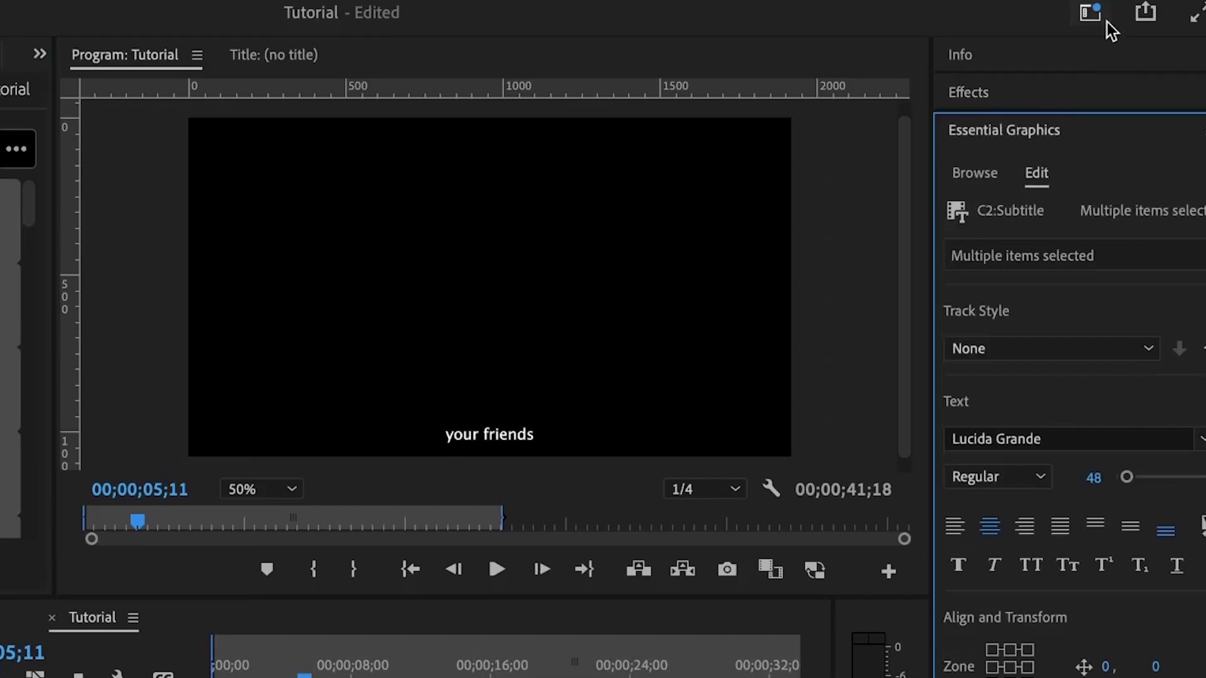
{"action": "left_click", "coordinate": [1089, 24]}
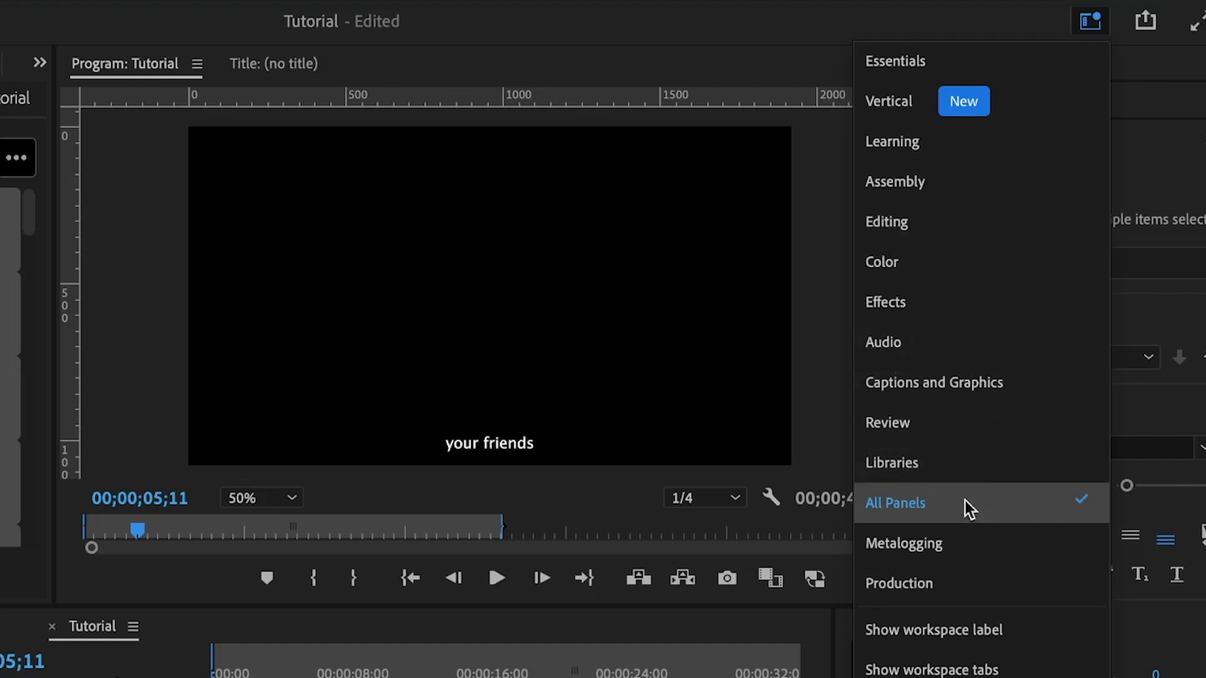
{"action": "left_click", "coordinate": [1090, 24]}
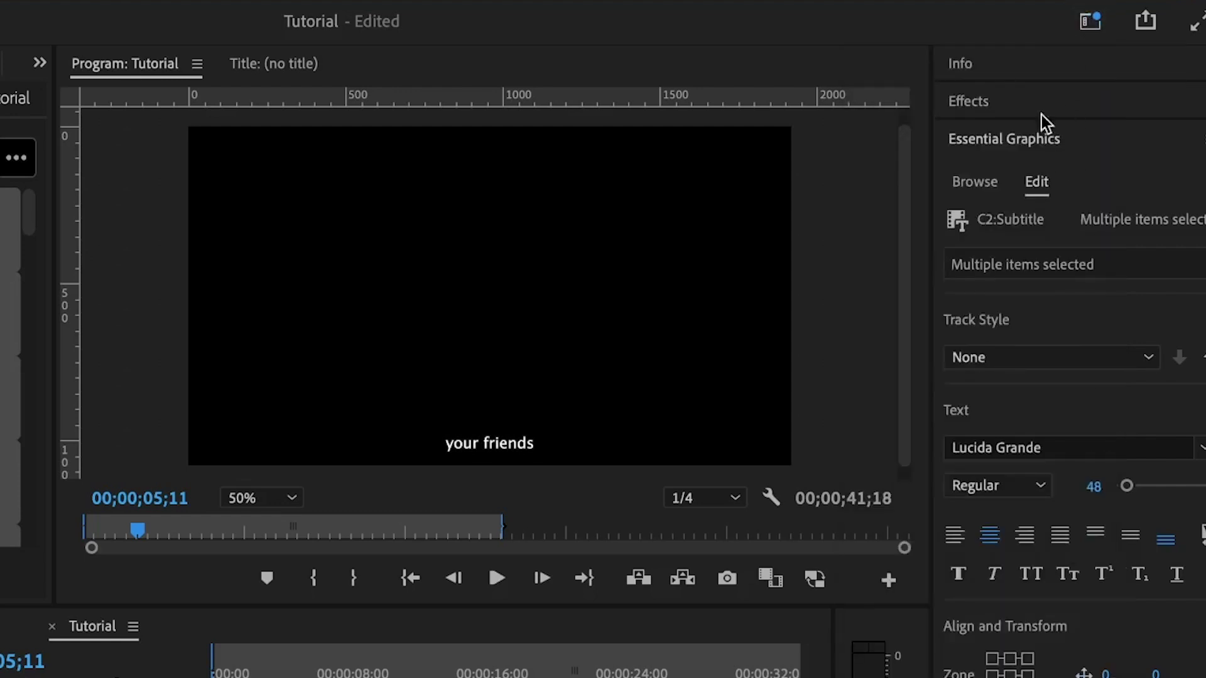
{"action": "left_click", "coordinate": [967, 141]}
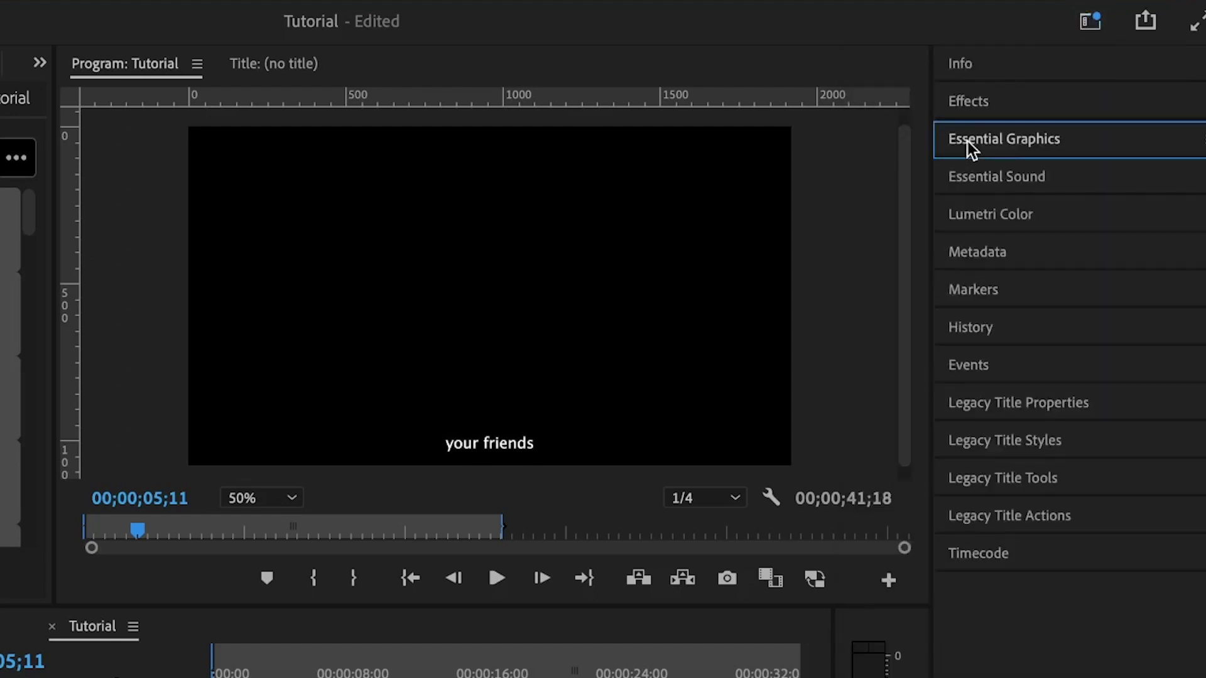
{"action": "left_click", "coordinate": [967, 141]}
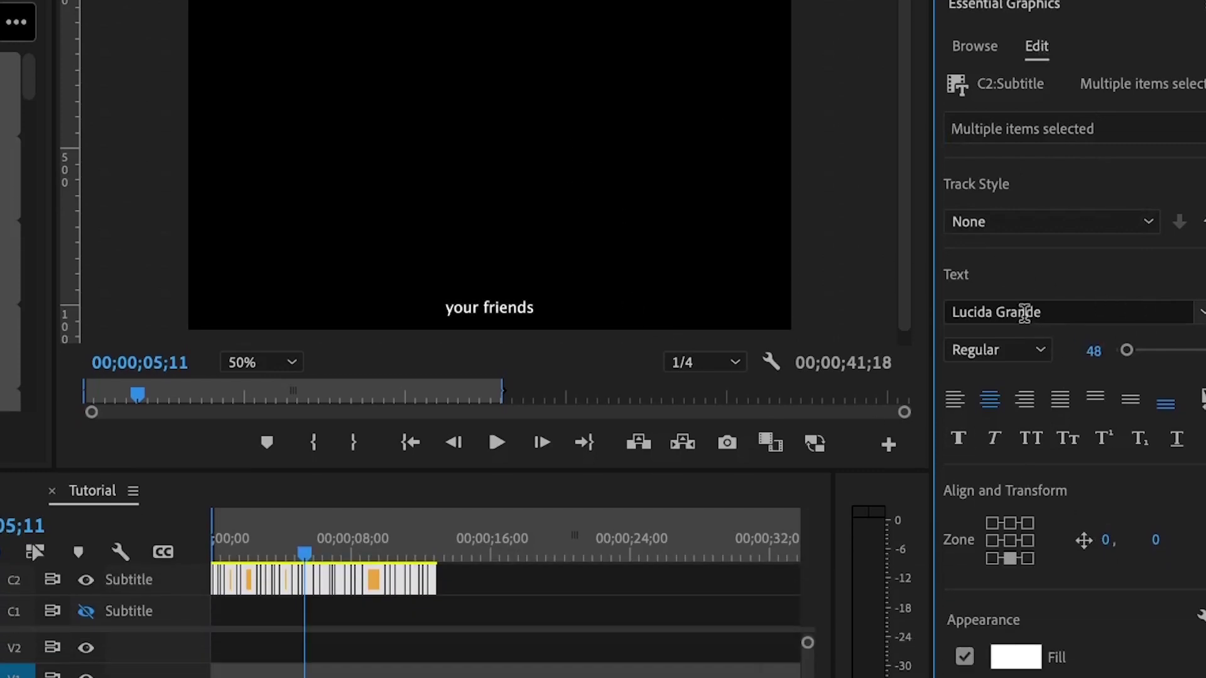
Step: Set the captions' font to ObelixPro Bold at size 60
{"action": "left_click", "coordinate": [1024, 449]}
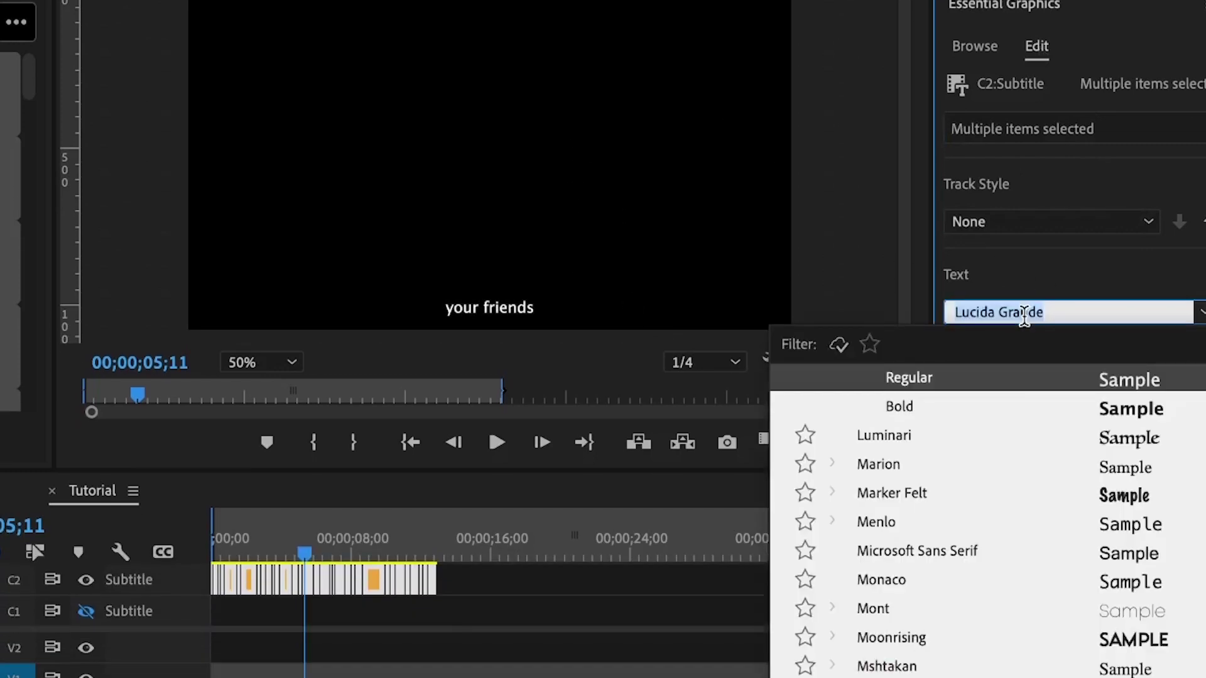
{"action": "type", "text": "obelix"}
{"action": "key", "text": "Return"}
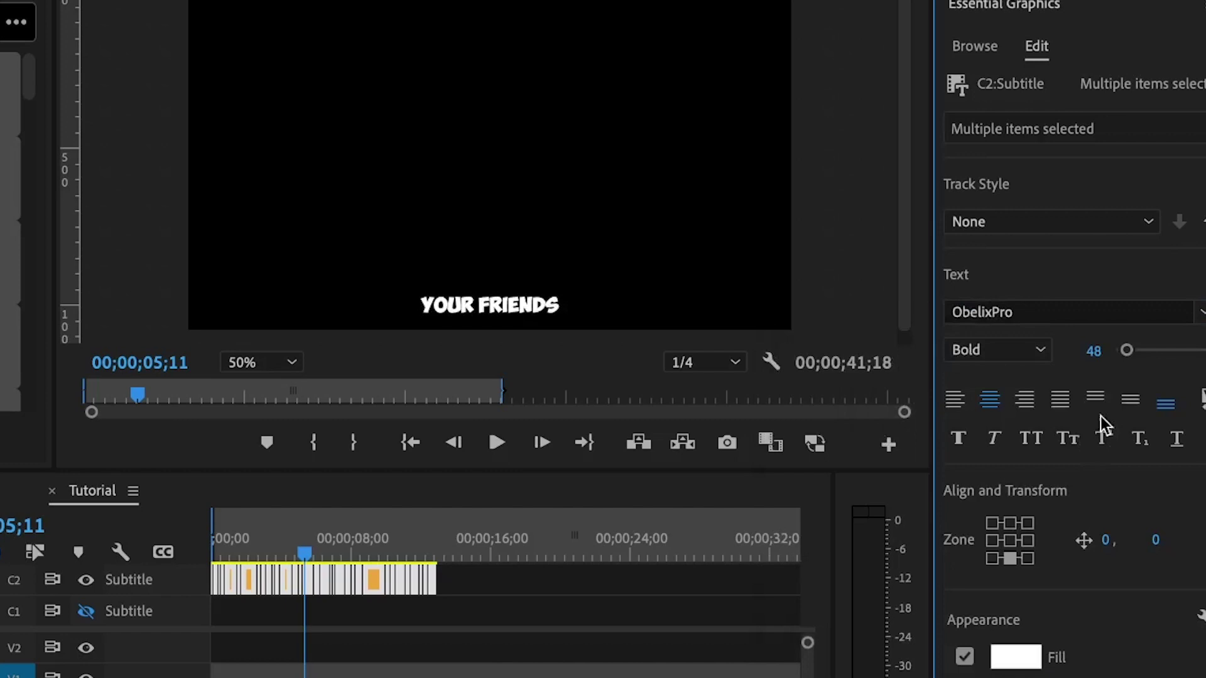
{"action": "left_click", "coordinate": [1093, 351]}
{"action": "type", "text": "60"}
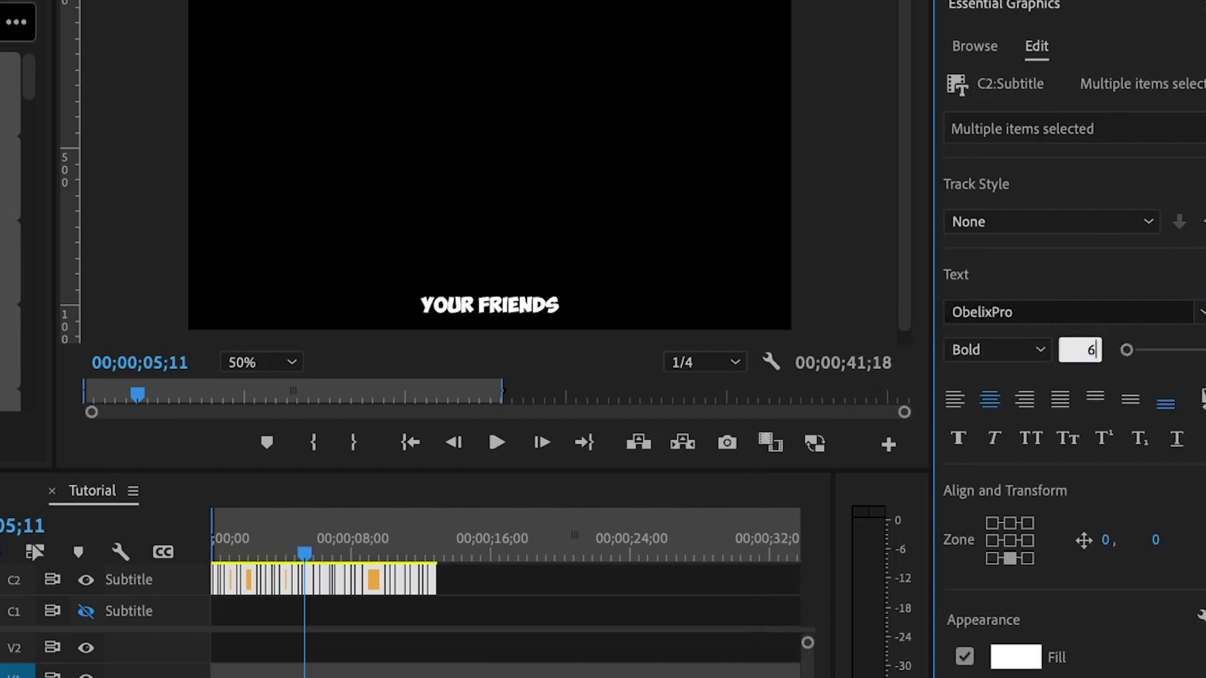
{"action": "key", "text": "Return"}
{"action": "left_click_drag", "start_coordinate": [934, 427], "coordinate": [894, 427]}
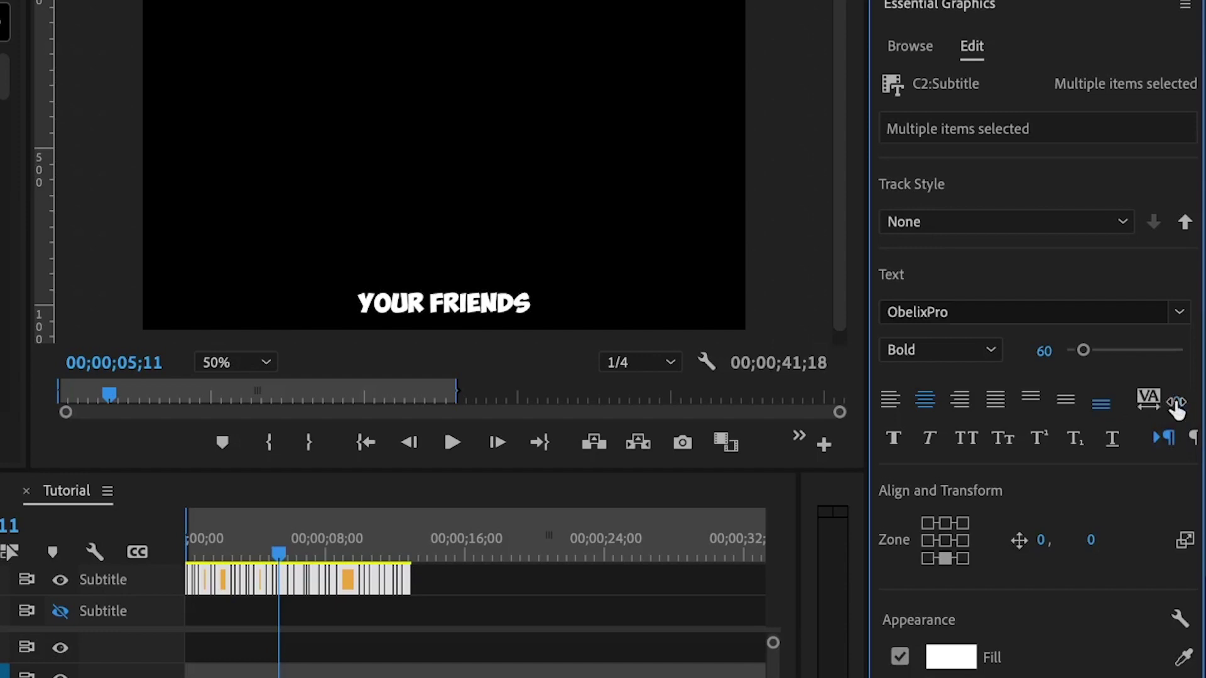
Step: Set tracking to 100, anchor captions to the centre zone and set Y position to 300
{"action": "left_click", "coordinate": [1176, 405]}
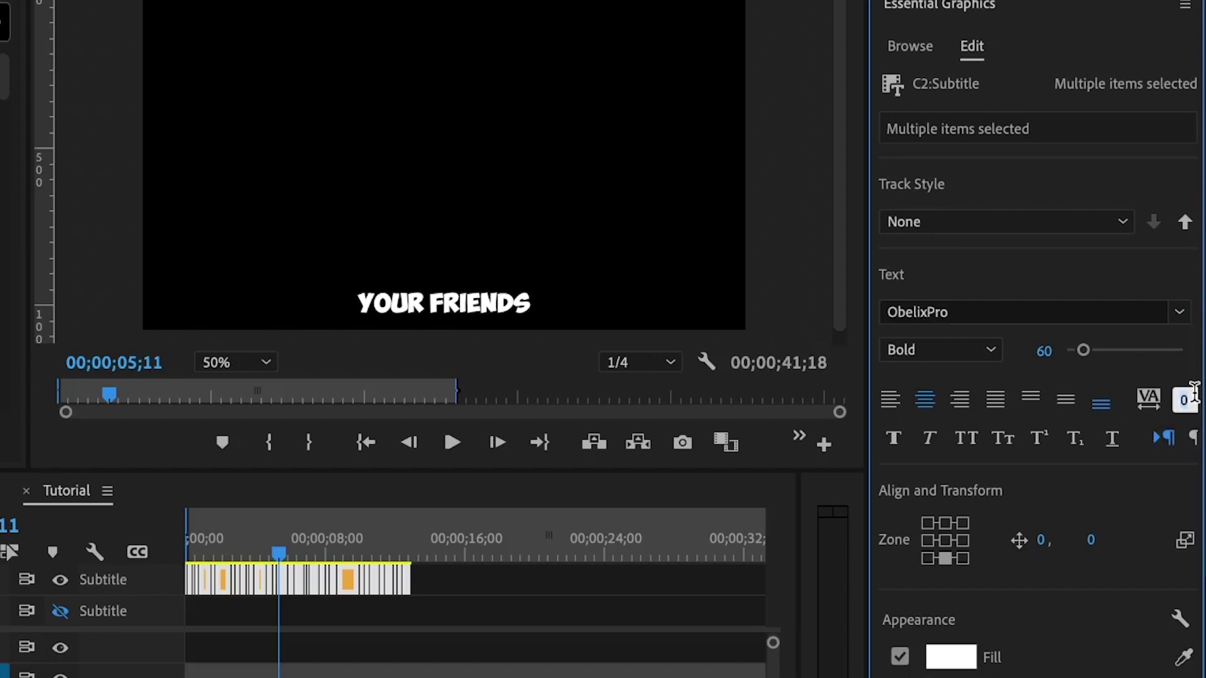
{"action": "key", "text": "Return"}
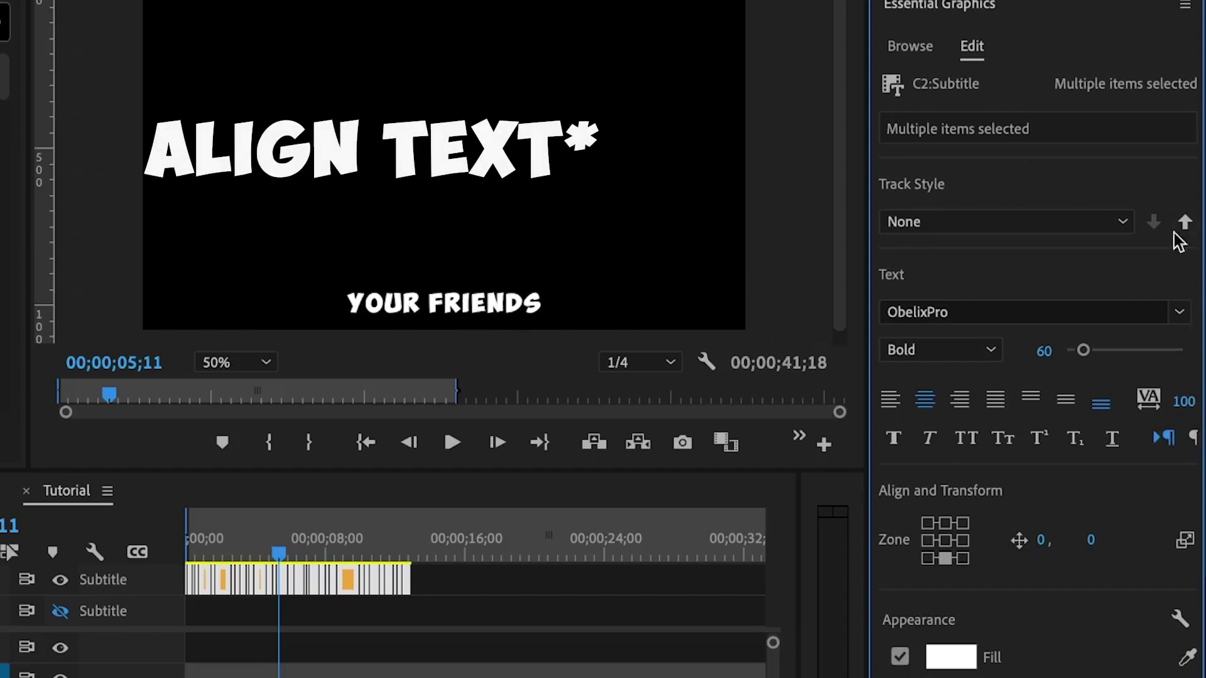
{"action": "left_click", "coordinate": [948, 544]}
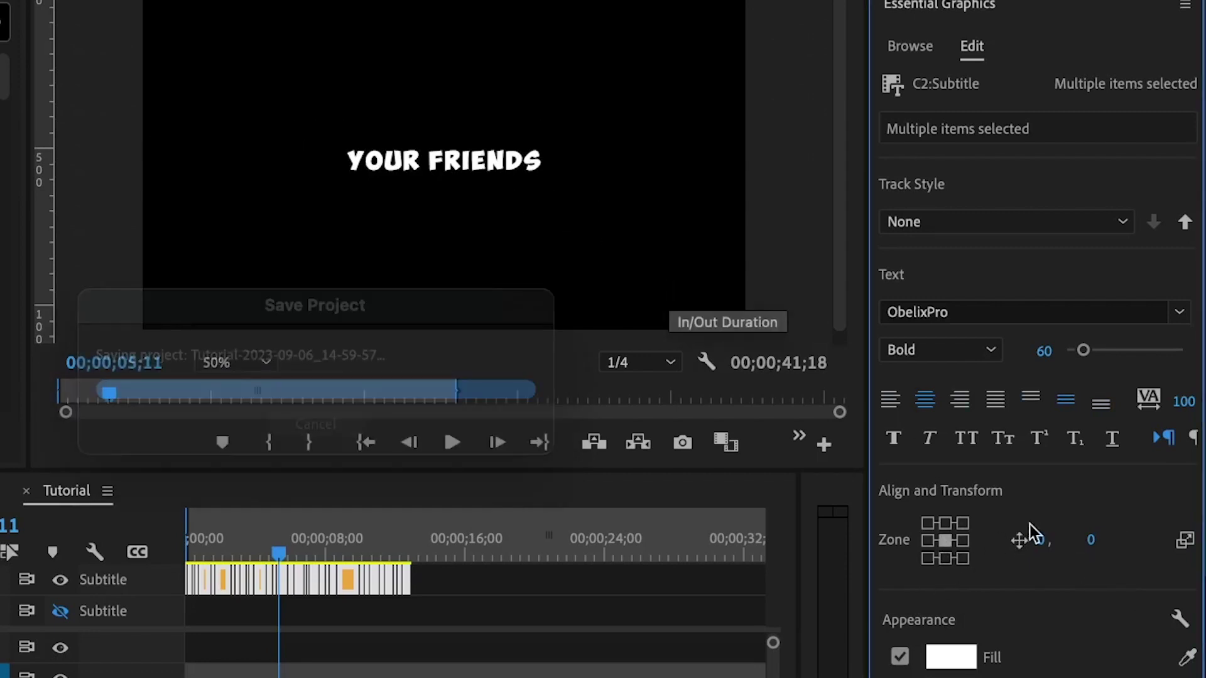
{"action": "left_click", "coordinate": [1093, 541]}
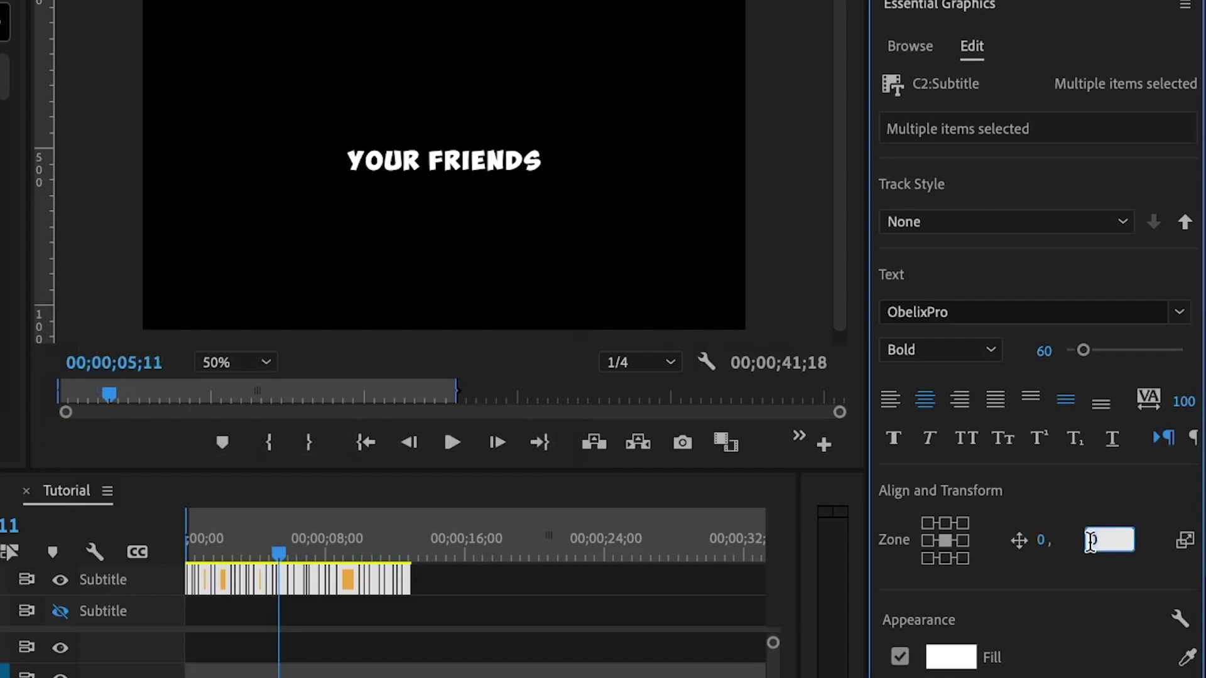
{"action": "type", "text": "300"}
{"action": "key", "text": "Return"}
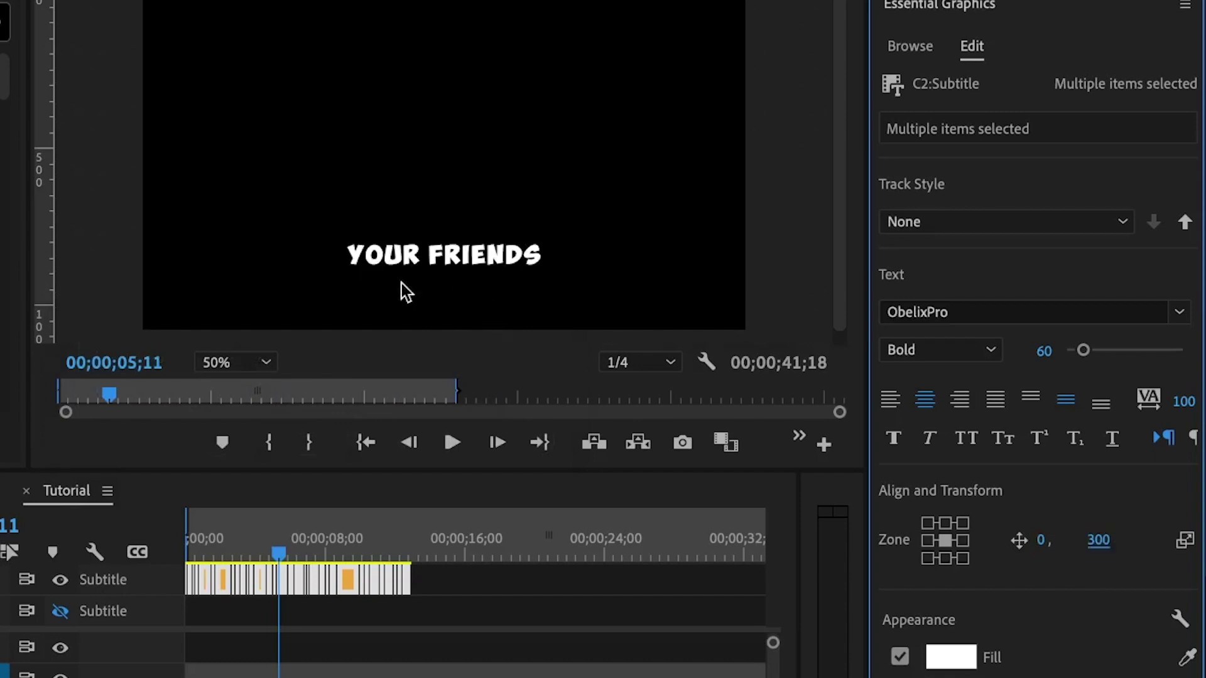
Step: Turn off the caption's drop shadow and add a red background box
{"action": "scroll", "coordinate": [1001, 647], "scroll_direction": "down", "scroll_amount": 5}
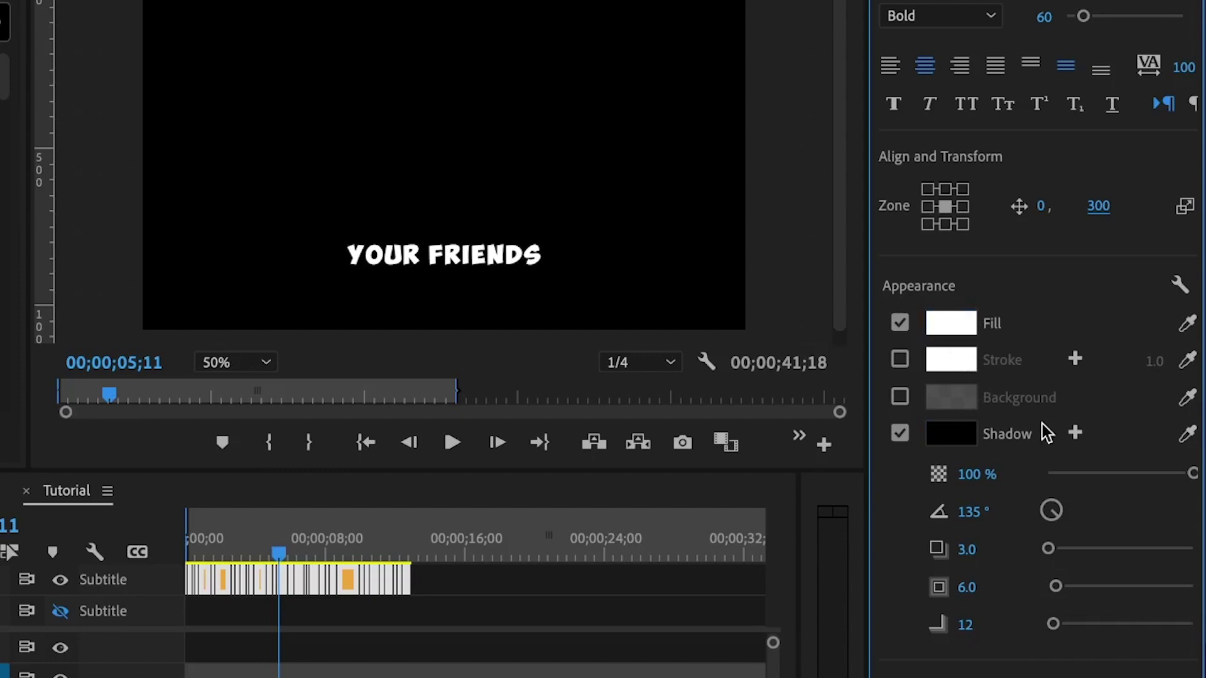
{"action": "left_click", "coordinate": [898, 433]}
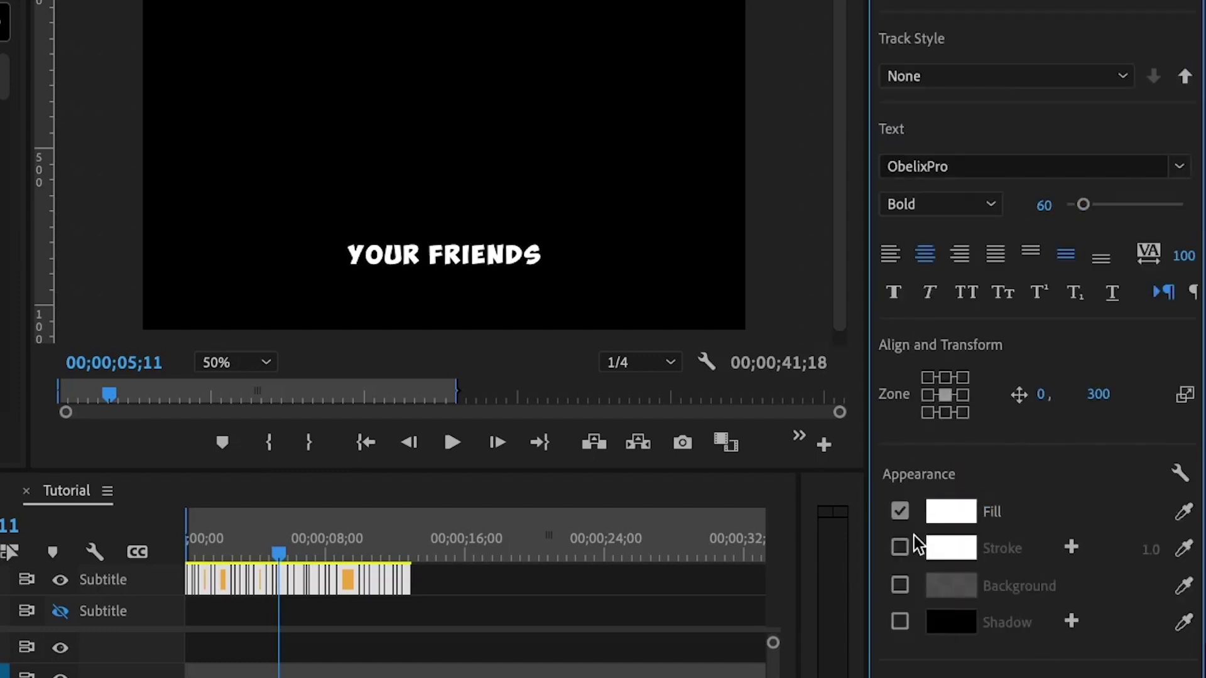
{"action": "left_click", "coordinate": [899, 583]}
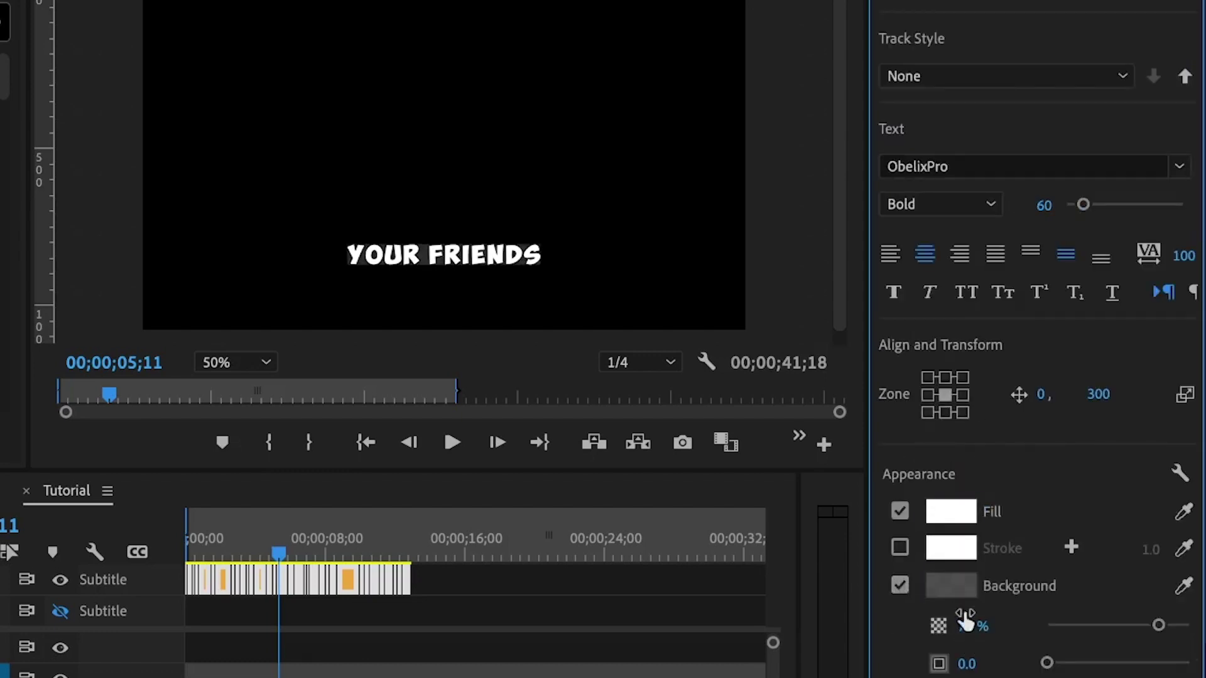
{"action": "left_click", "coordinate": [951, 585]}
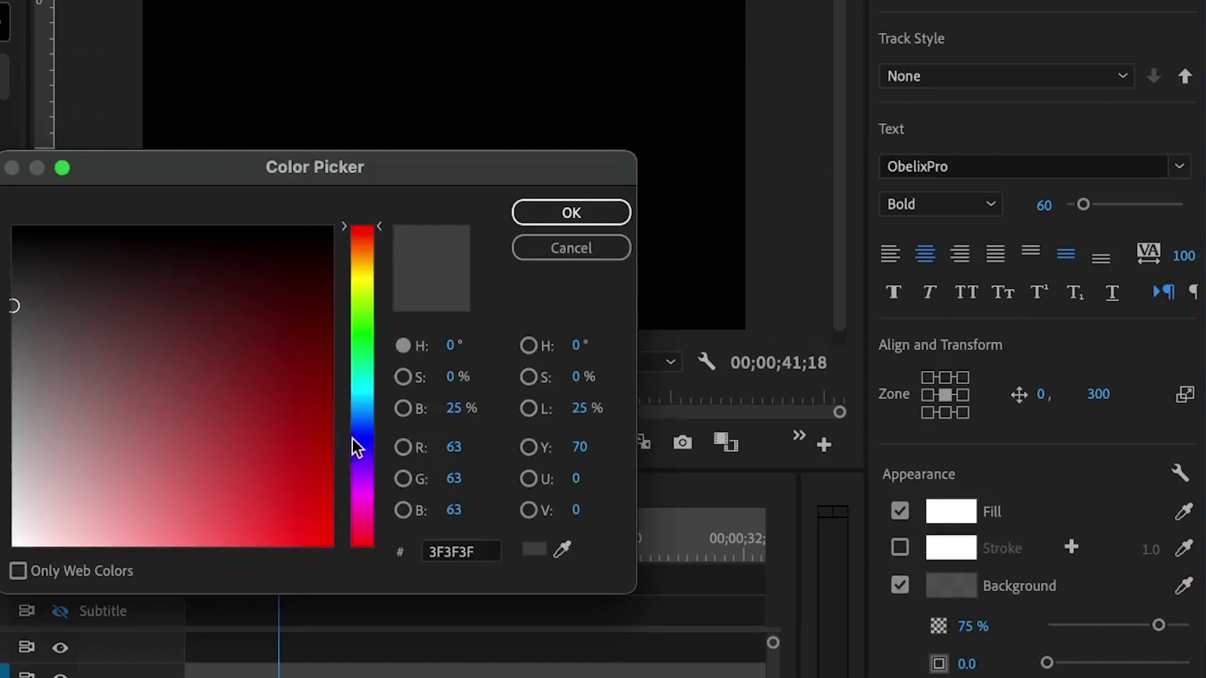
{"action": "left_click", "coordinate": [364, 413]}
{"action": "left_click_drag", "start_coordinate": [366, 419], "coordinate": [366, 229]}
{"action": "left_click", "coordinate": [291, 528]}
{"action": "left_click", "coordinate": [557, 212]}
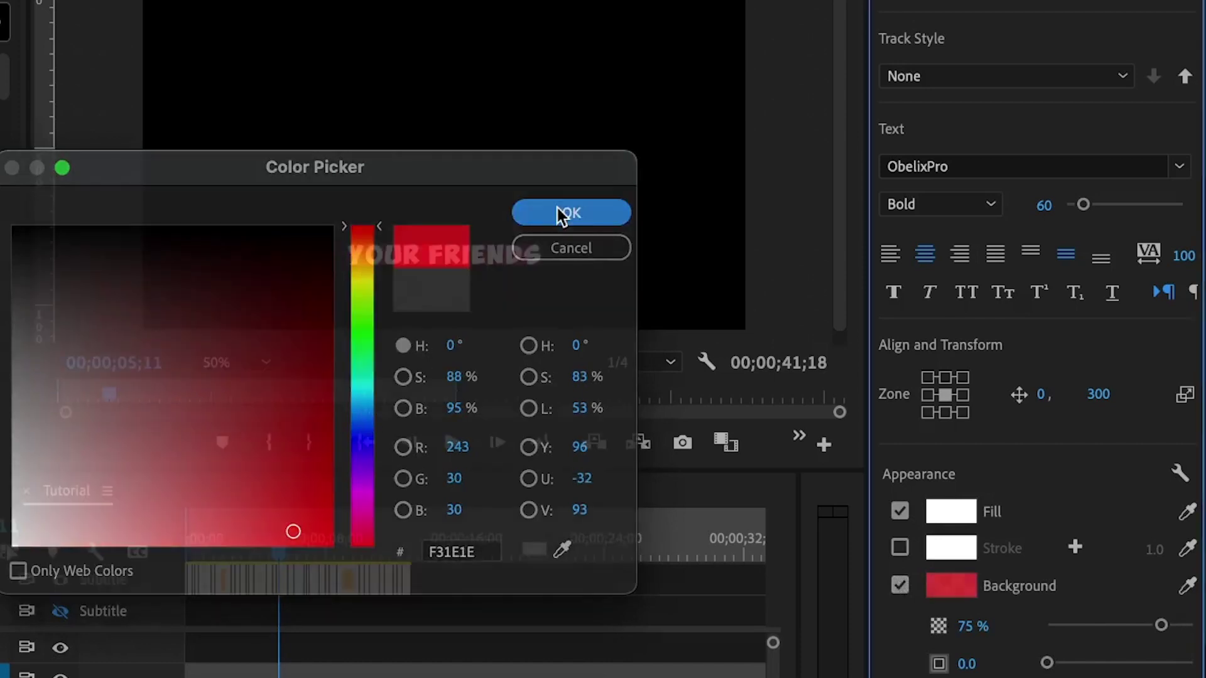
Step: Set the background size to 15 and opacity to 100%, keeping the corner radius at 0
{"action": "left_click", "coordinate": [968, 664]}
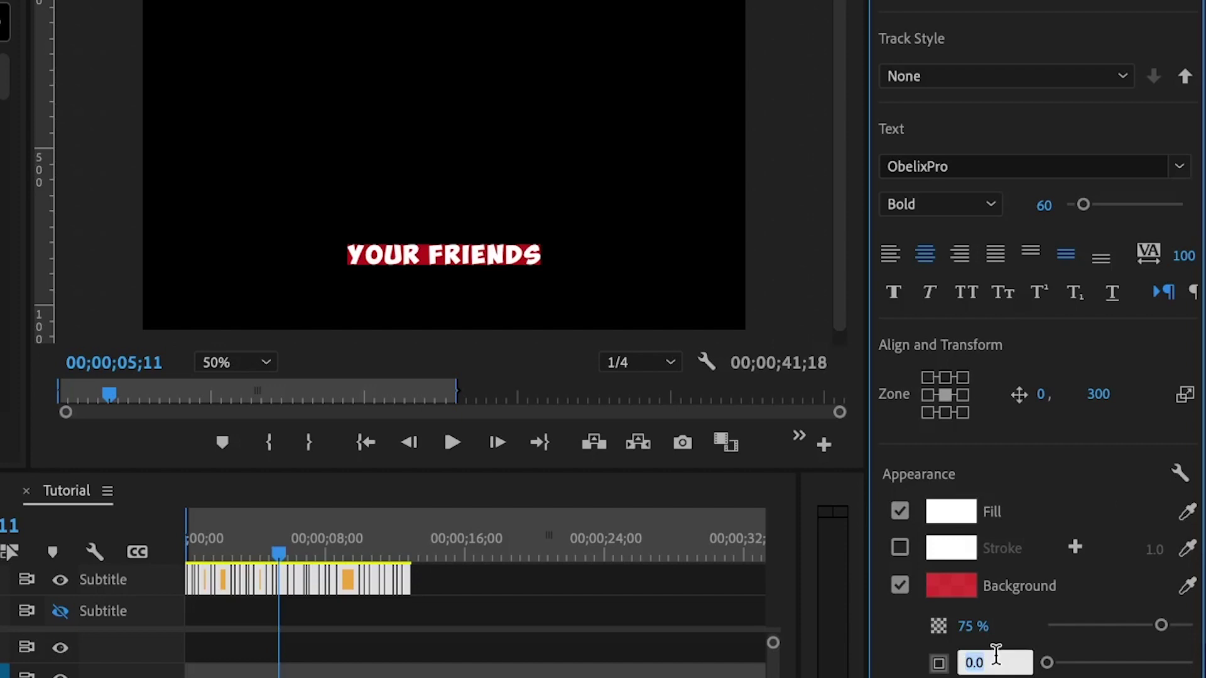
{"action": "type", "text": "15"}
{"action": "key", "text": "Return"}
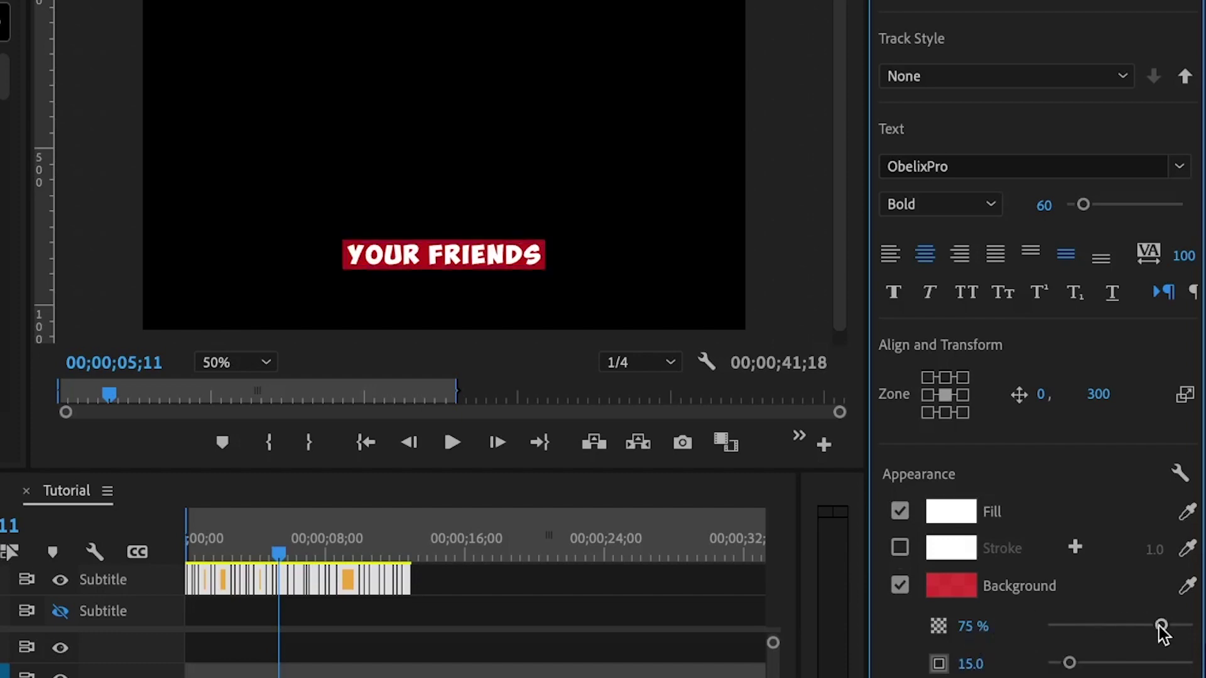
{"action": "left_click_drag", "start_coordinate": [1159, 626], "coordinate": [1192, 625]}
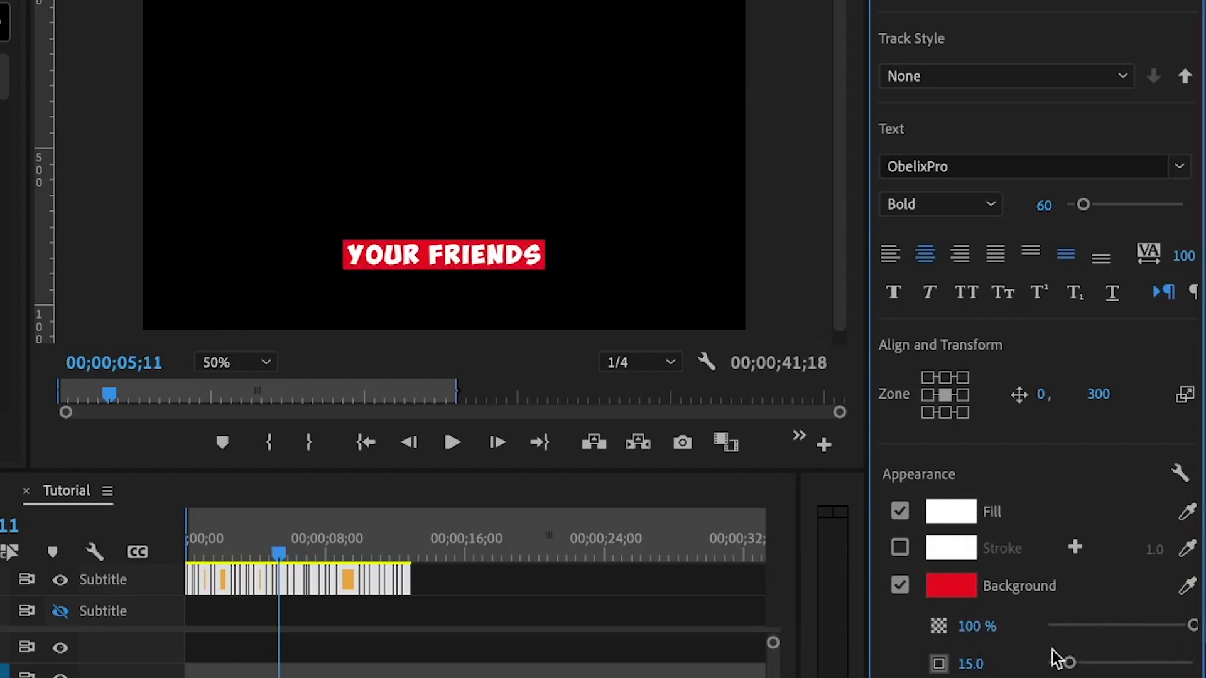
{"action": "scroll", "coordinate": [978, 462], "scroll_direction": "down", "scroll_amount": 3}
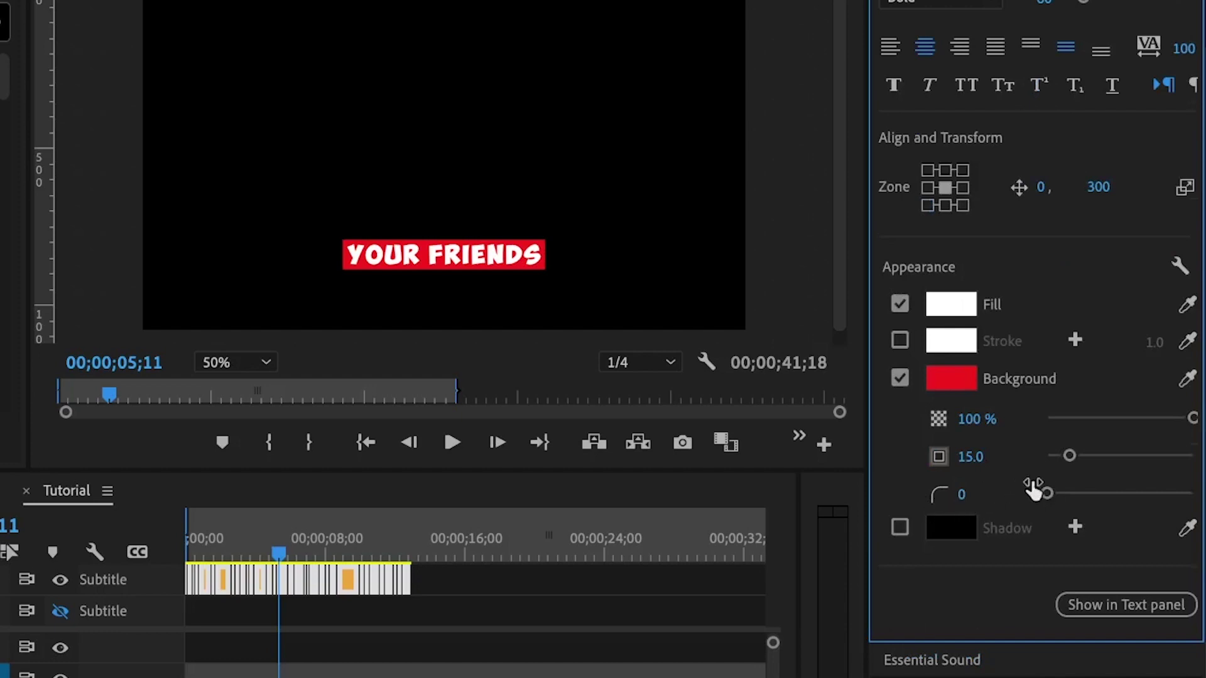
{"action": "left_click_drag", "start_coordinate": [1083, 494], "coordinate": [1104, 495]}
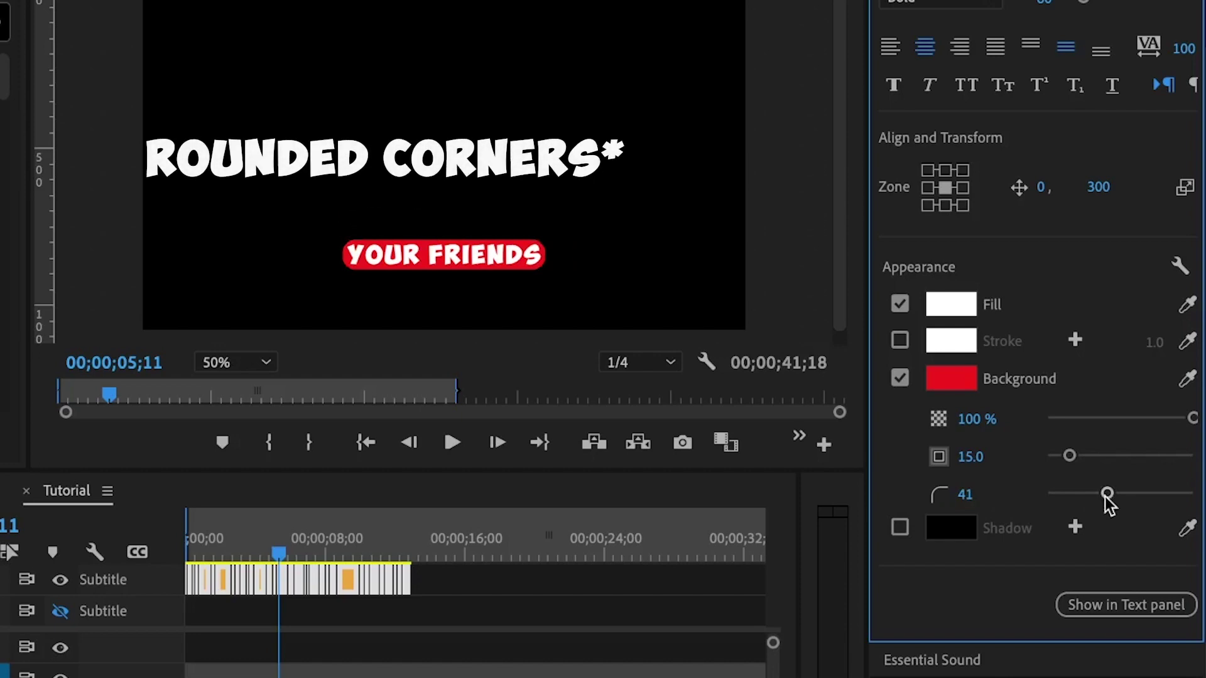
{"action": "left_click_drag", "start_coordinate": [1105, 496], "coordinate": [1025, 493]}
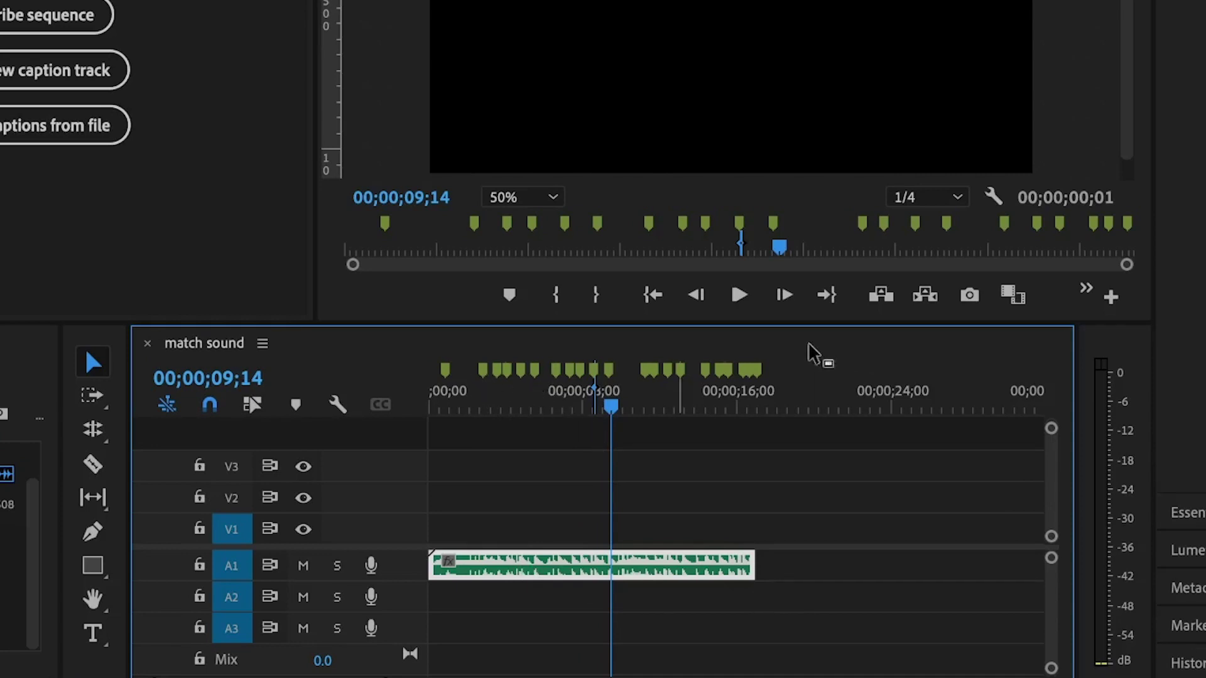
Step: Inspect the Transition.mp3 clip and its markers around 00;00;07;13 to 00;00;07;29
{"action": "scroll", "coordinate": [567, 571], "scroll_direction": "up", "scroll_amount": 3}
{"action": "scroll", "coordinate": [566, 571], "scroll_direction": "up", "scroll_amount": 3}
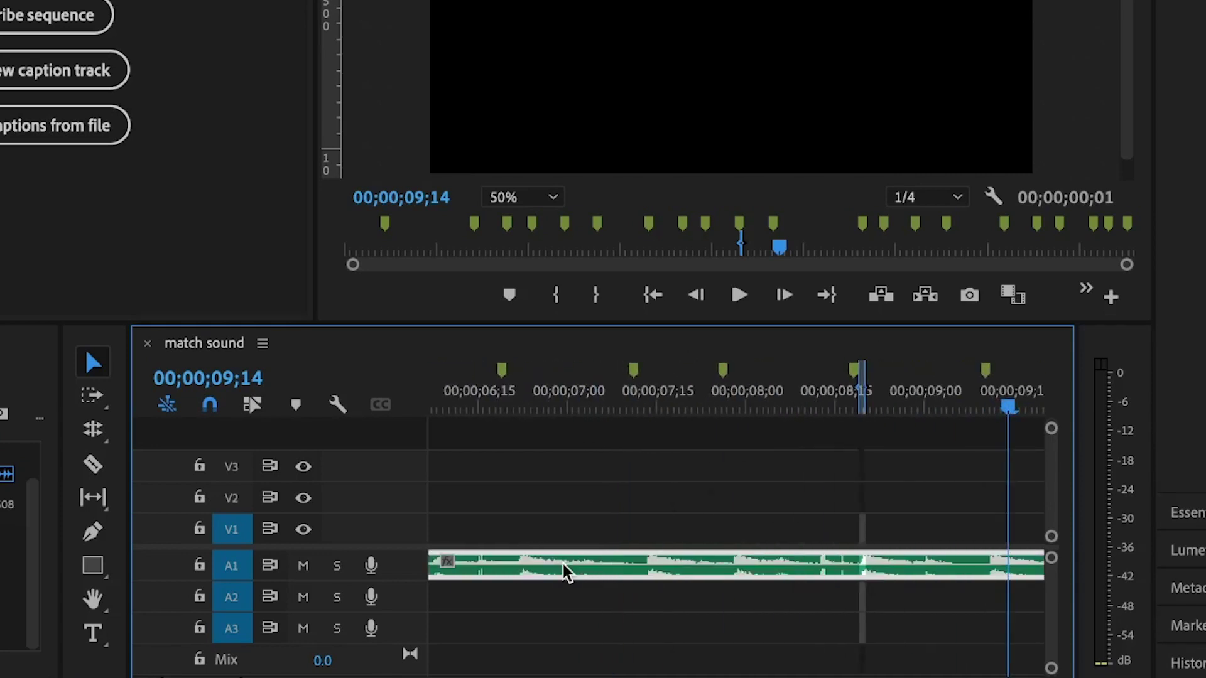
{"action": "left_click", "coordinate": [686, 545]}
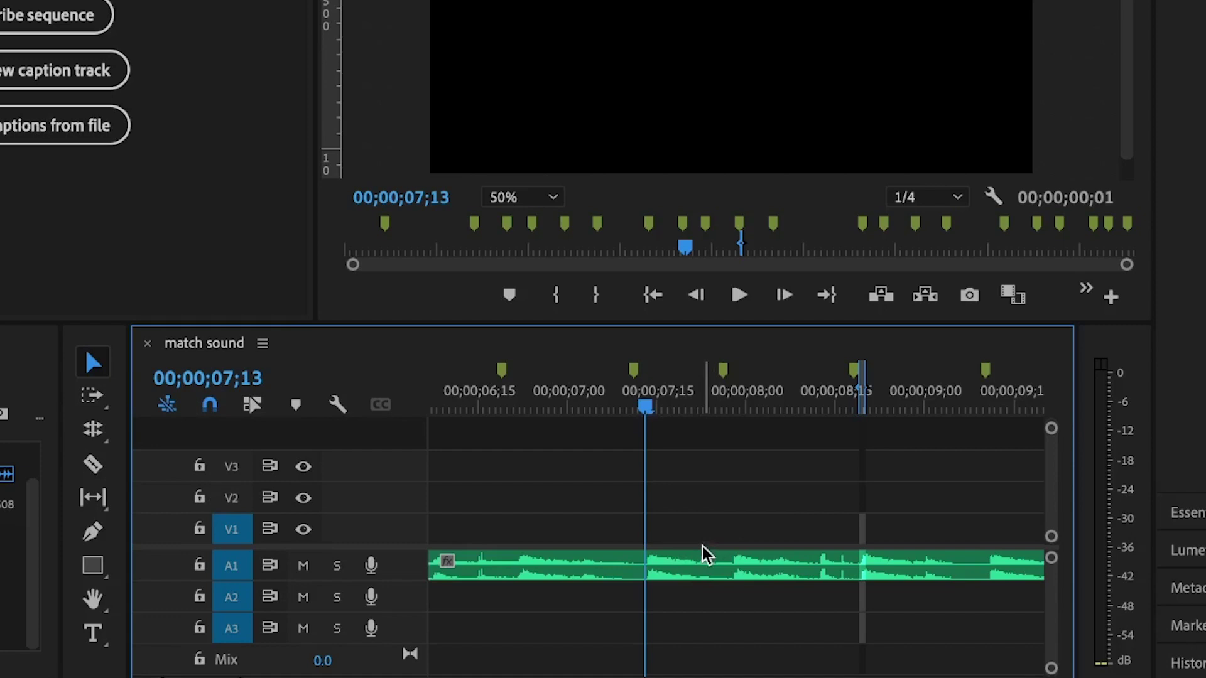
{"action": "left_click", "coordinate": [704, 571]}
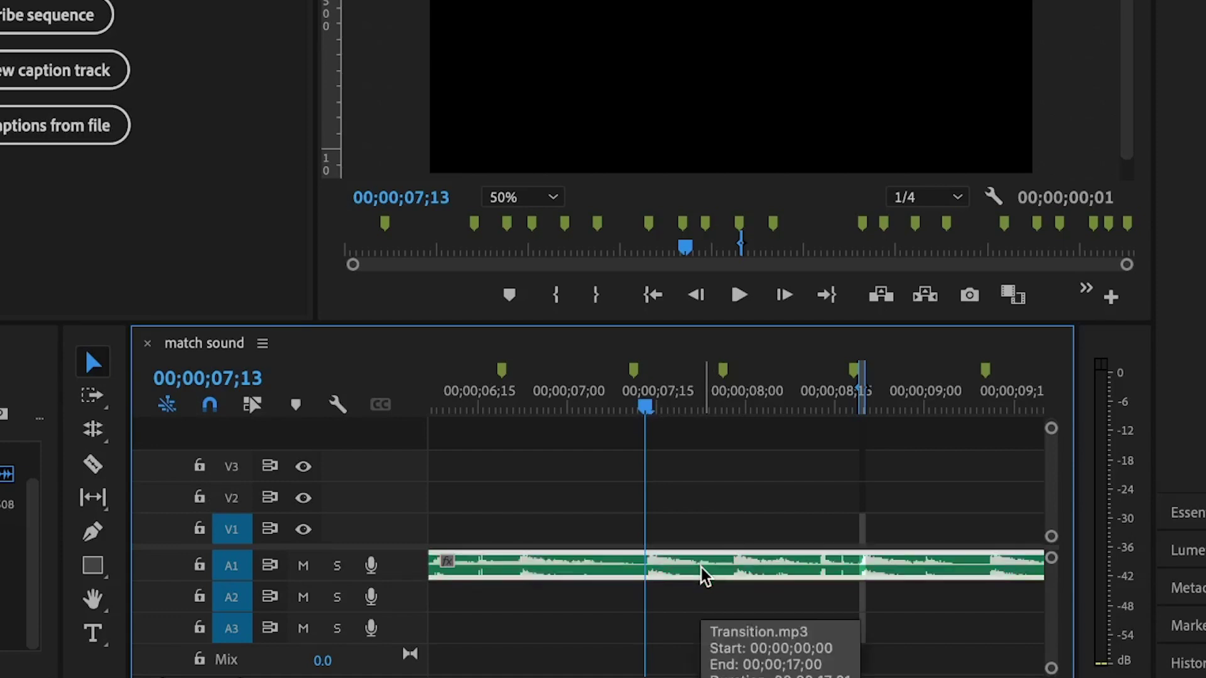
{"action": "left_click", "coordinate": [707, 511]}
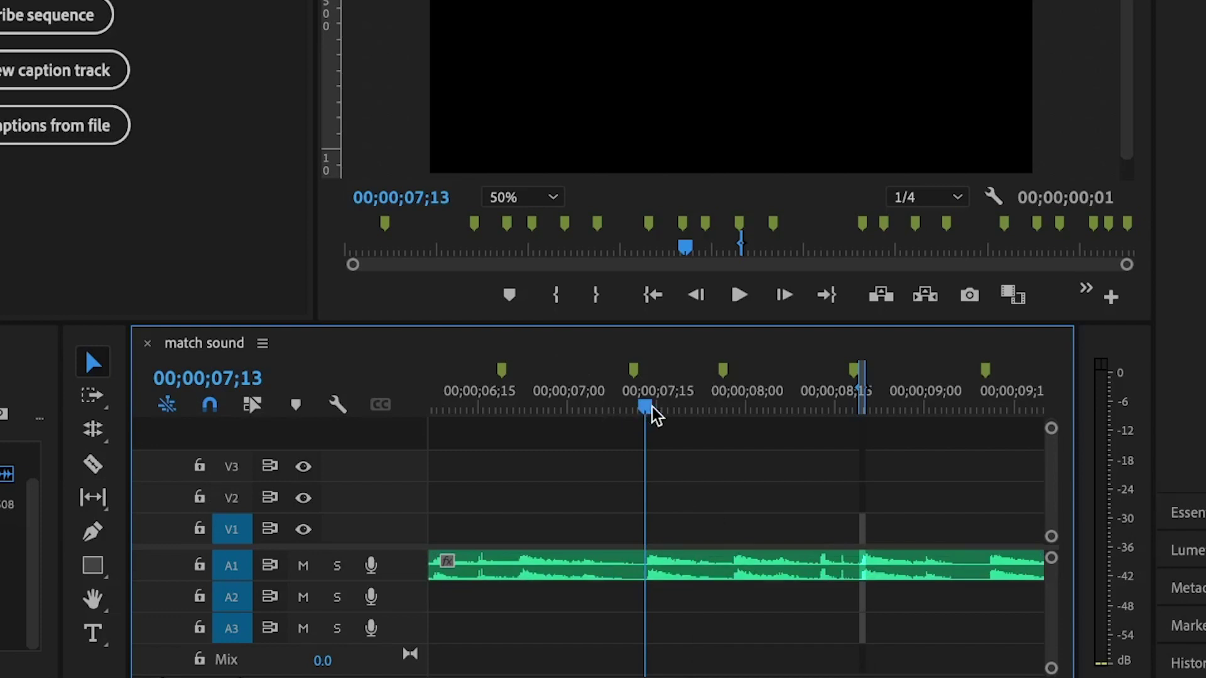
{"action": "left_click_drag", "start_coordinate": [647, 409], "coordinate": [745, 422]}
Step: Zoom out to the whole sequence, check the Markers menu, and return the playhead to 00;00
{"action": "key", "text": "minus"}
{"action": "key", "text": "minus"}
{"action": "key", "text": "minus"}
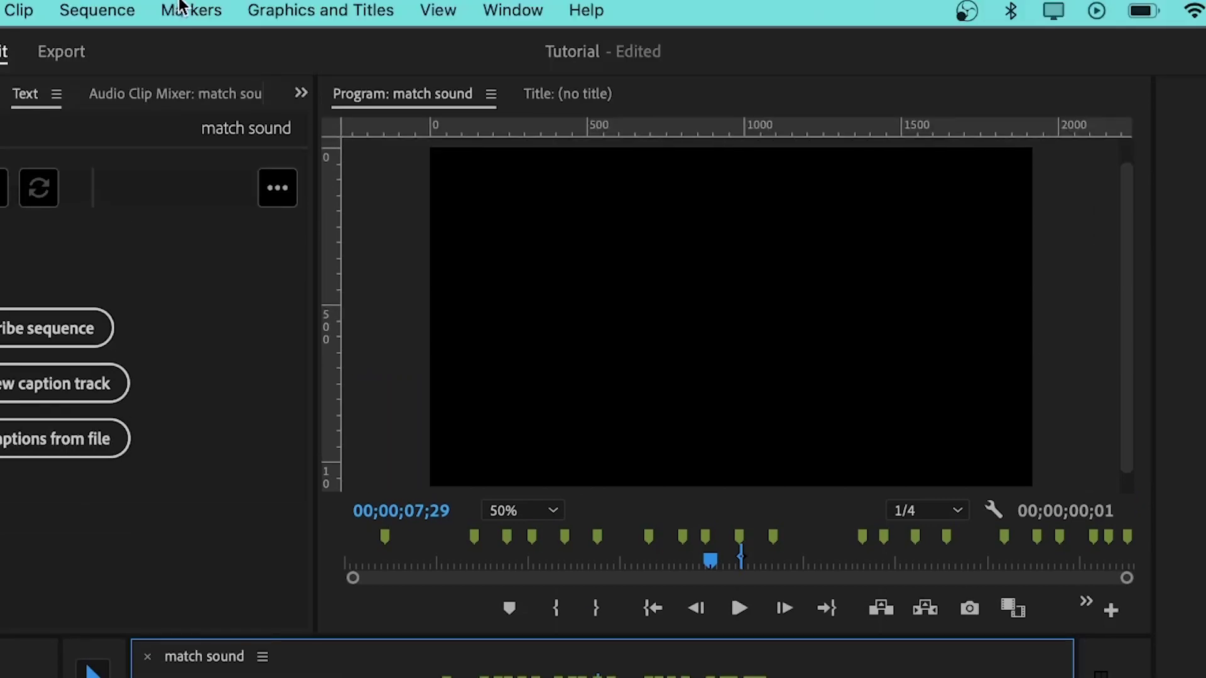
{"action": "left_click", "coordinate": [186, 10]}
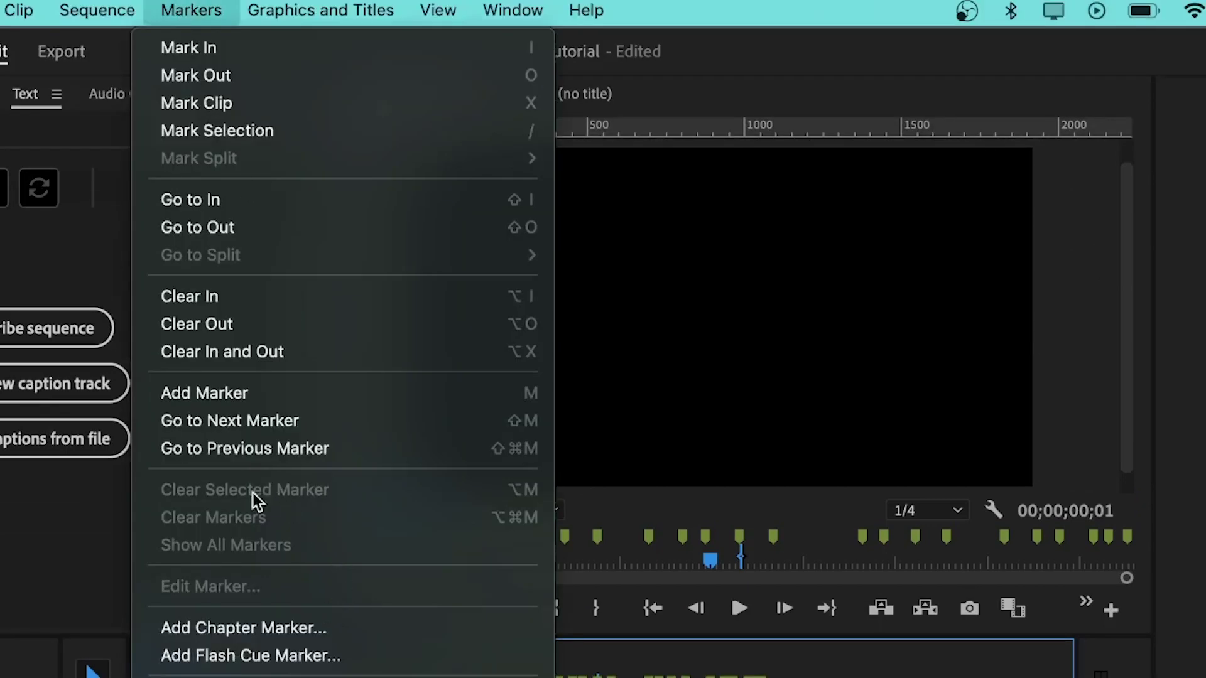
{"action": "left_click", "coordinate": [454, 634]}
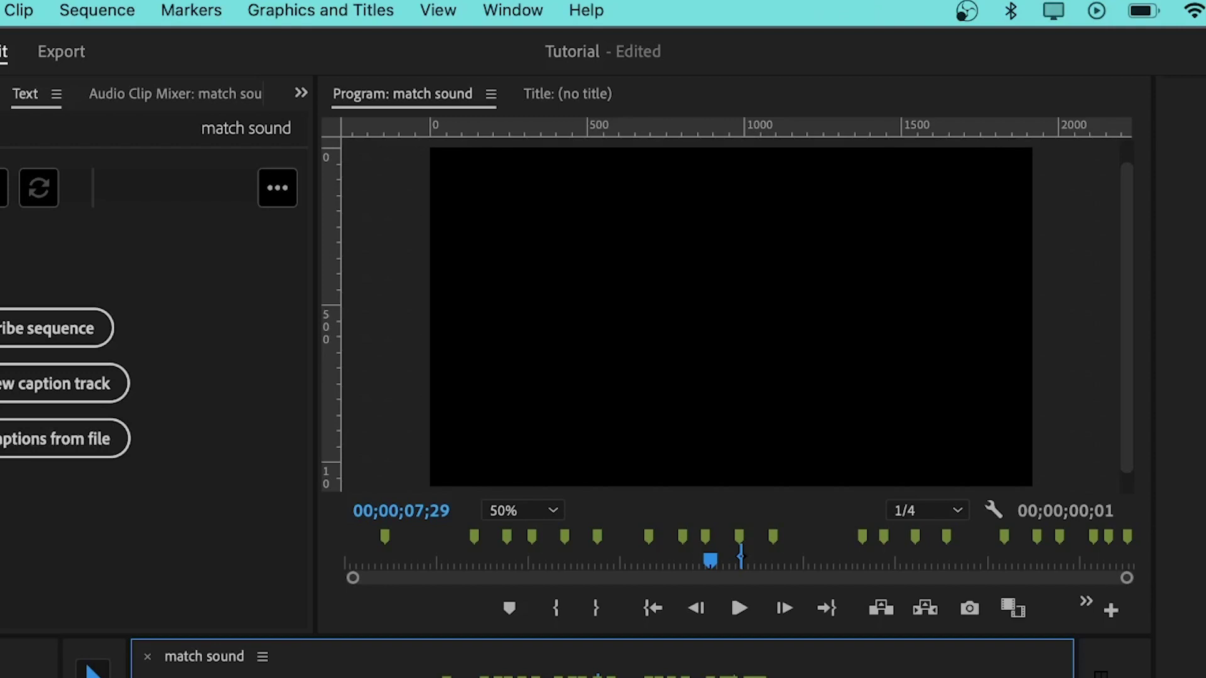
{"action": "left_click_drag", "start_coordinate": [595, 677], "coordinate": [350, 677]}
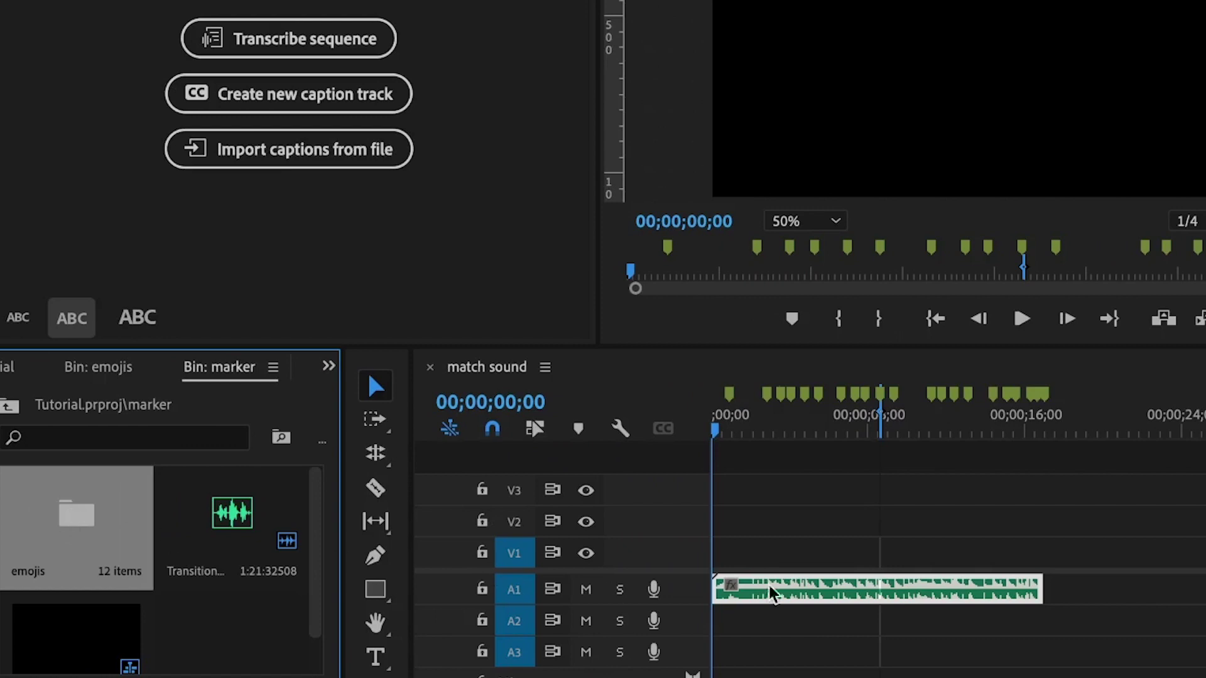
Step: Run Clip > Automate to Sequence with At Unnumbered Markers placement and Overwrite Edit method
{"action": "left_click", "coordinate": [333, 8]}
{"action": "mouse_move", "coordinate": [301, 13]}
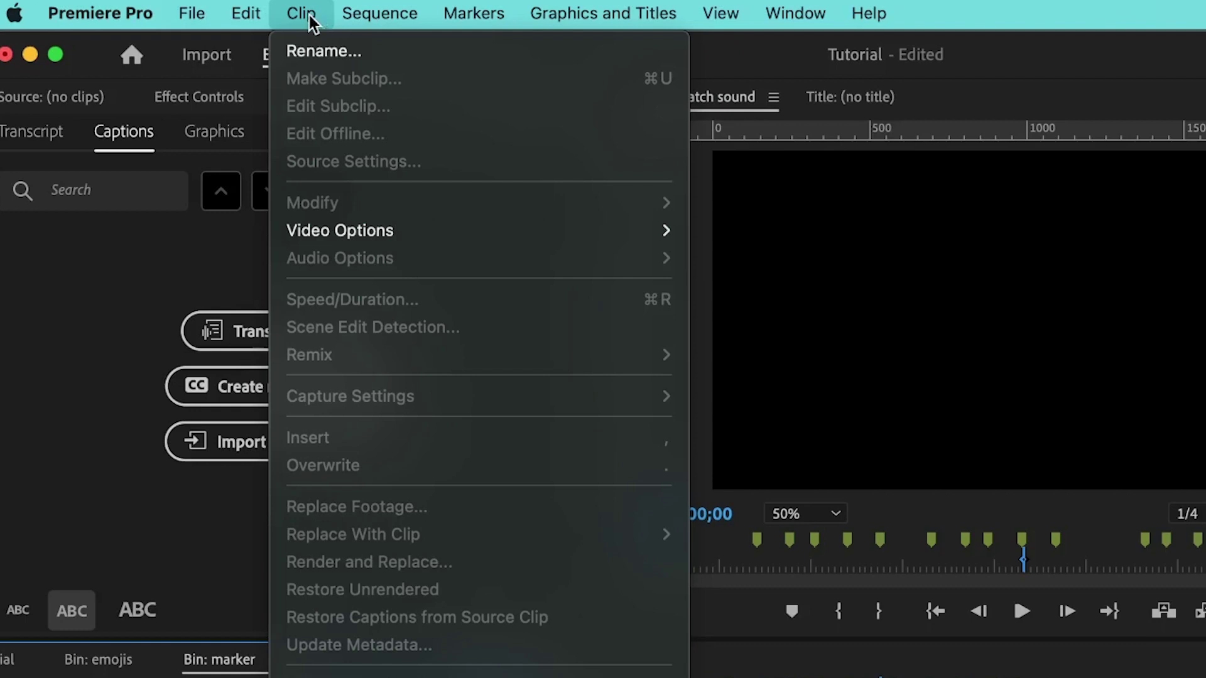
{"action": "left_click", "coordinate": [414, 442]}
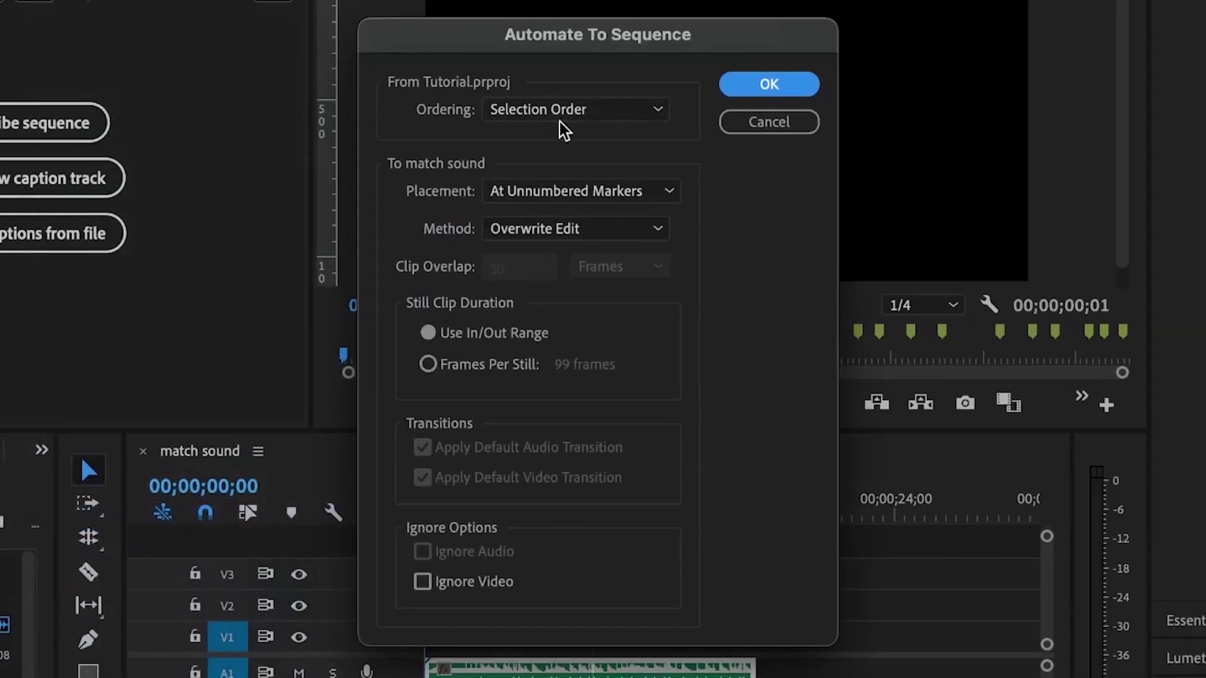
{"action": "left_click", "coordinate": [525, 194]}
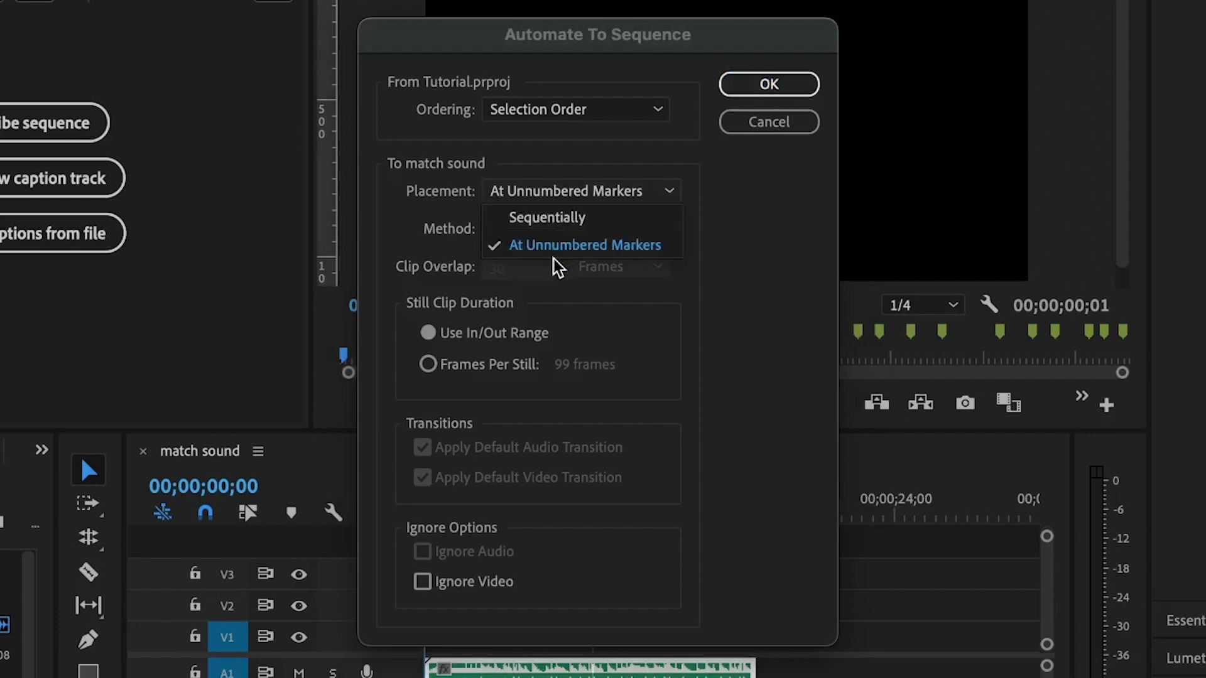
{"action": "left_click", "coordinate": [617, 251]}
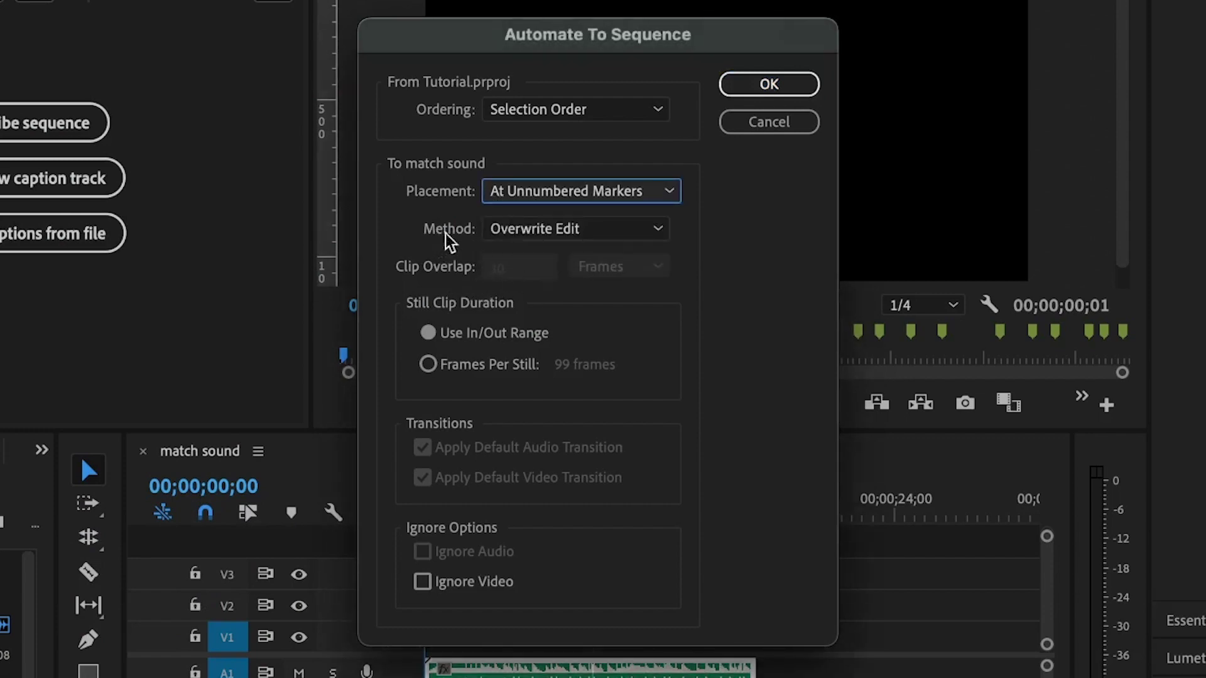
{"action": "left_click", "coordinate": [550, 232]}
{"action": "left_click", "coordinate": [540, 279]}
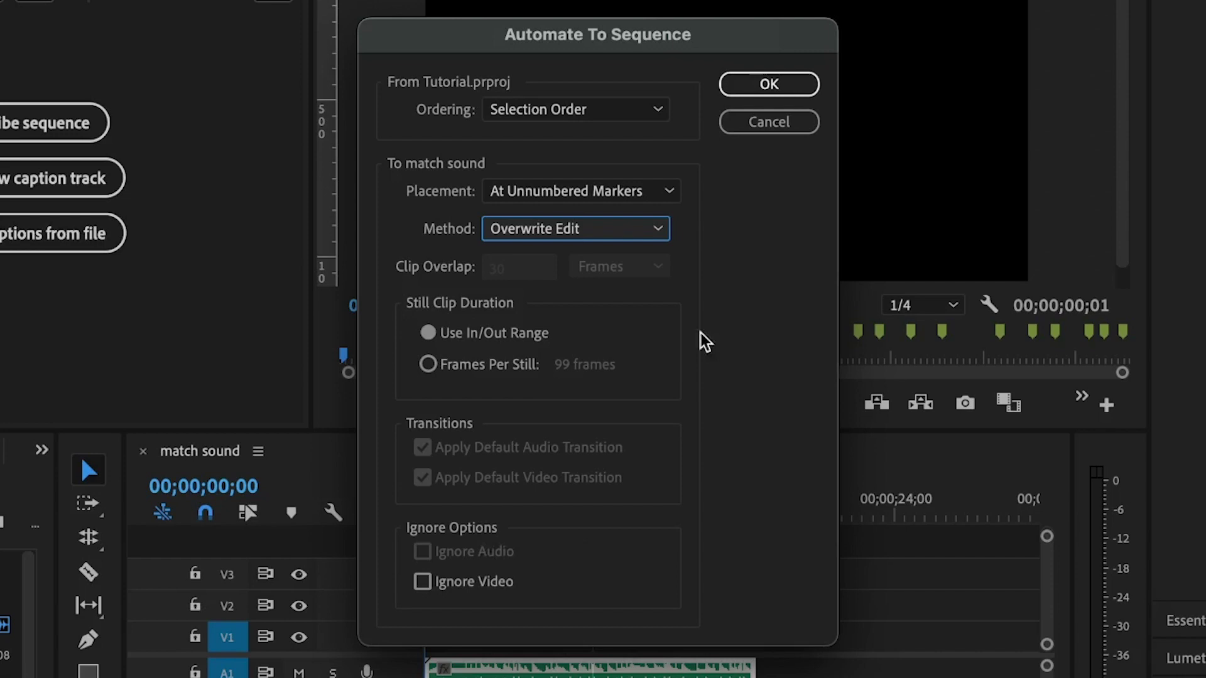
{"action": "left_click", "coordinate": [765, 83]}
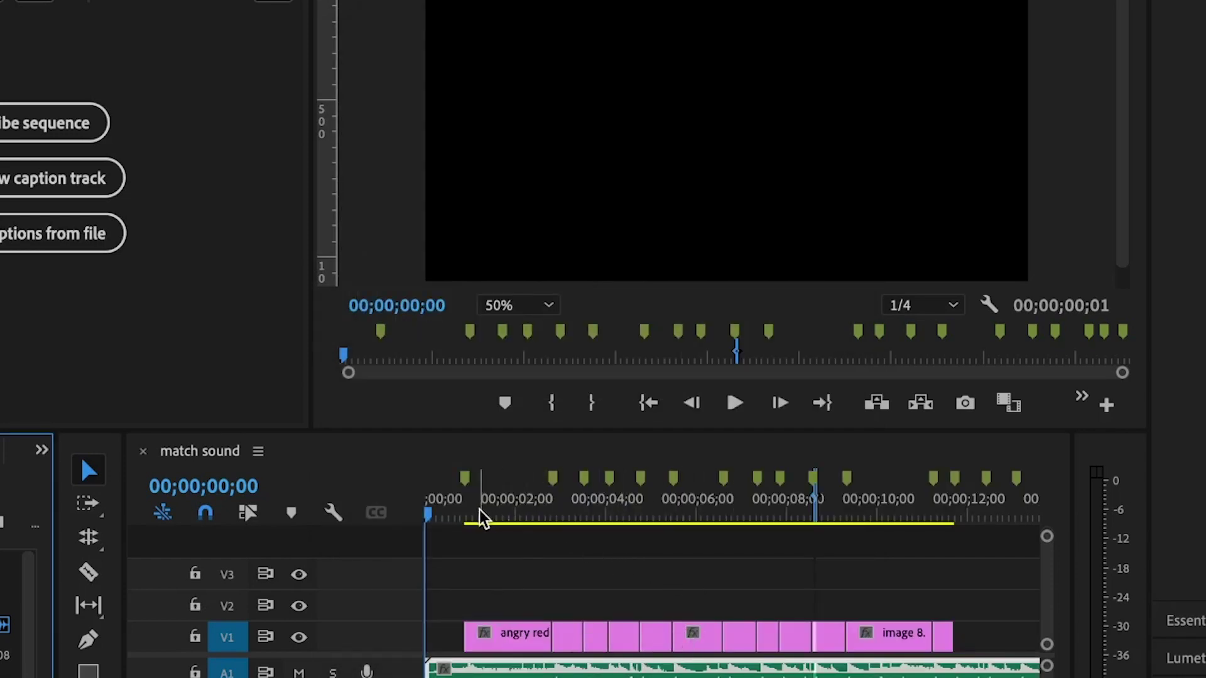
Step: Move the playhead to 00;00;00;20 to preview the emoji images on V1
{"action": "scroll", "coordinate": [733, 92], "scroll_direction": "down", "scroll_amount": 1}
{"action": "left_click", "coordinate": [455, 515]}
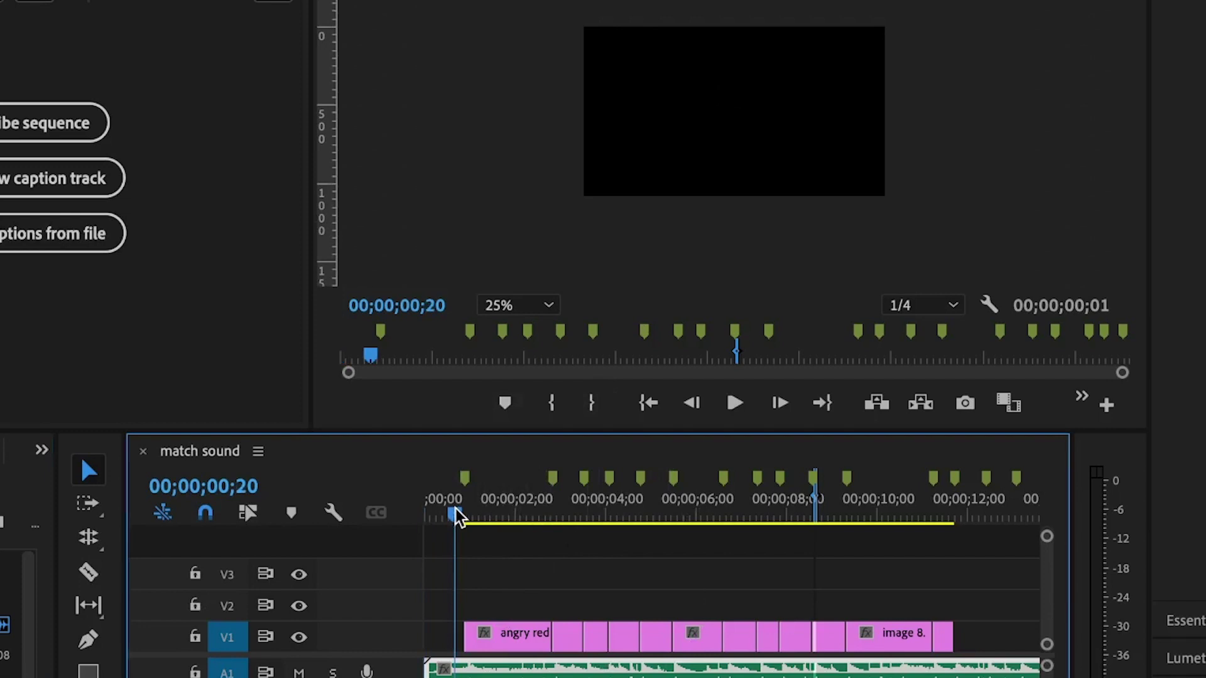